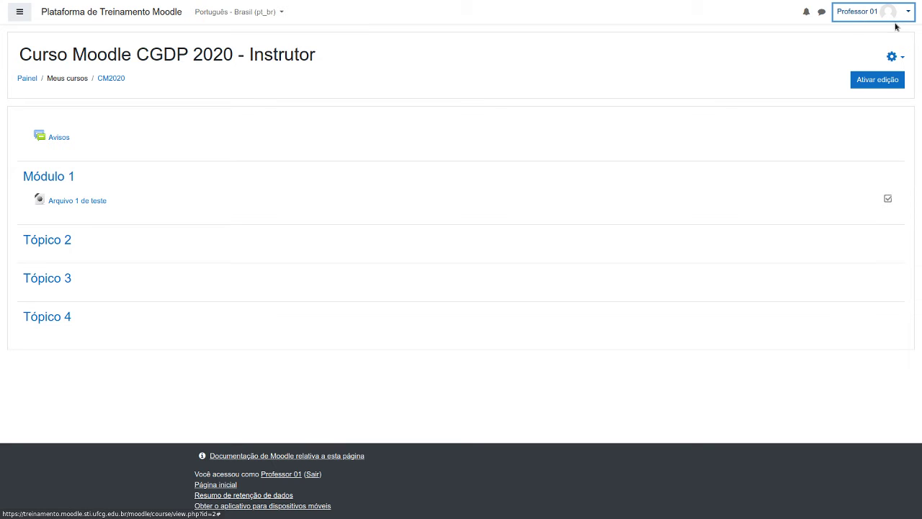
left_click(906, 16)
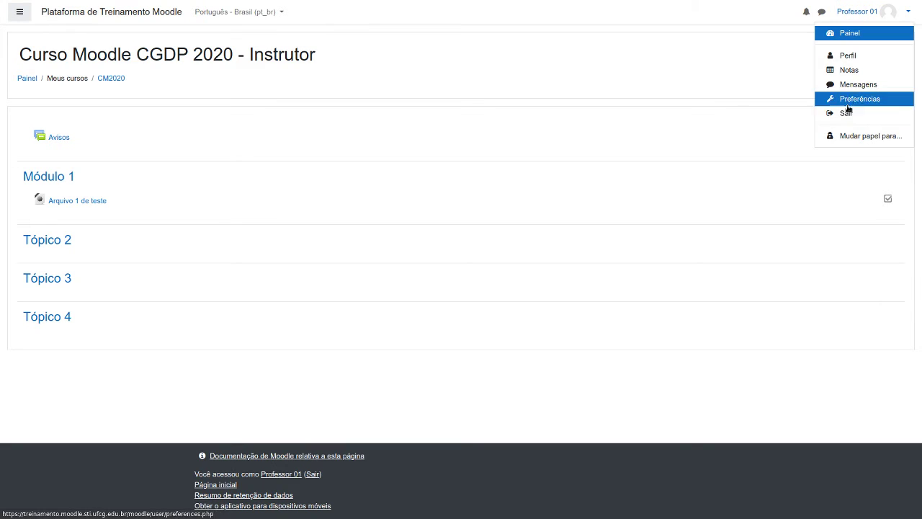
left_click(849, 136)
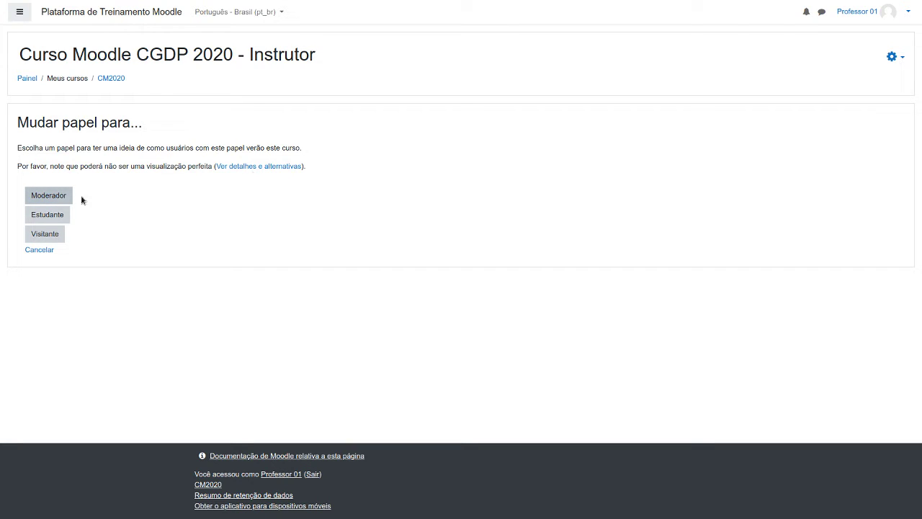
left_click(46, 250)
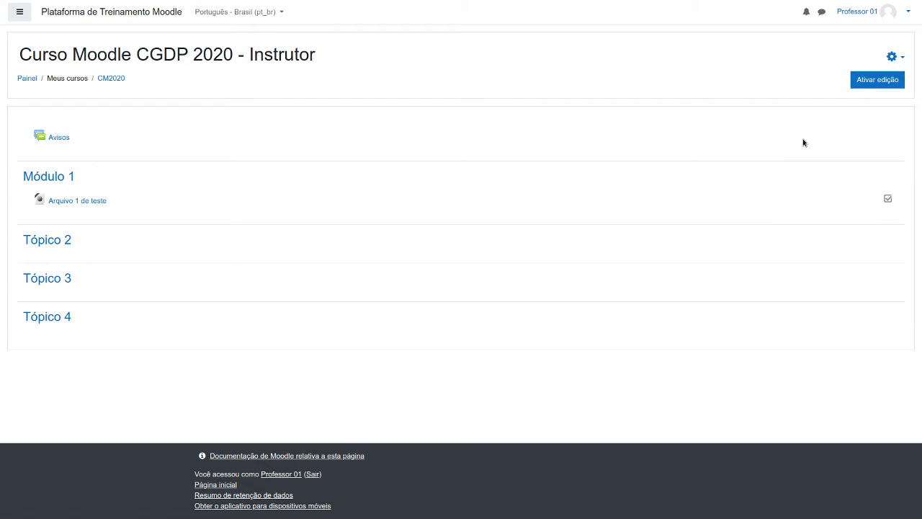
Step: Turn on course editing and add a new Base de dados activity to Módulo 1
left_click(862, 83)
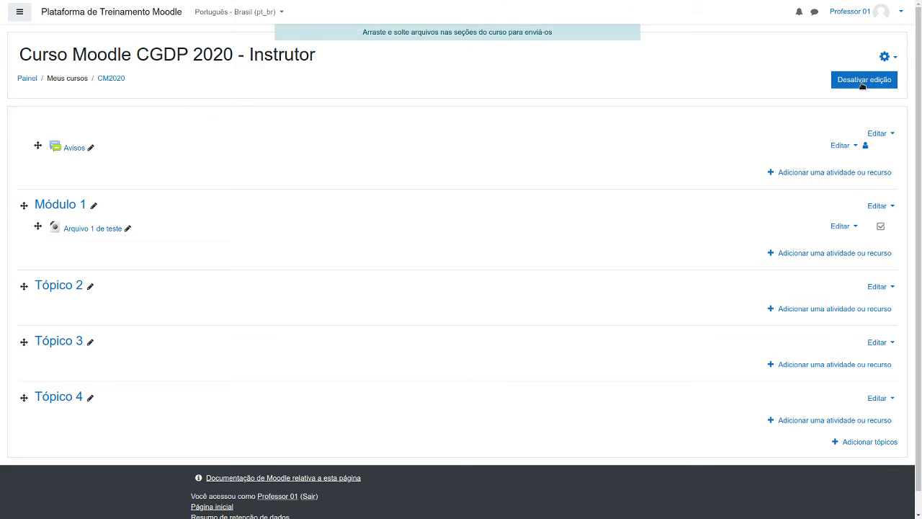
left_click(791, 253)
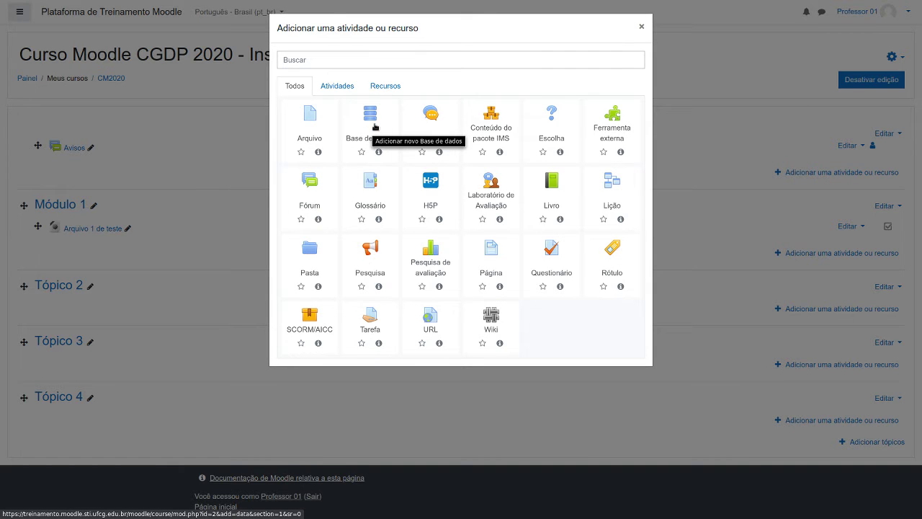
left_click(375, 127)
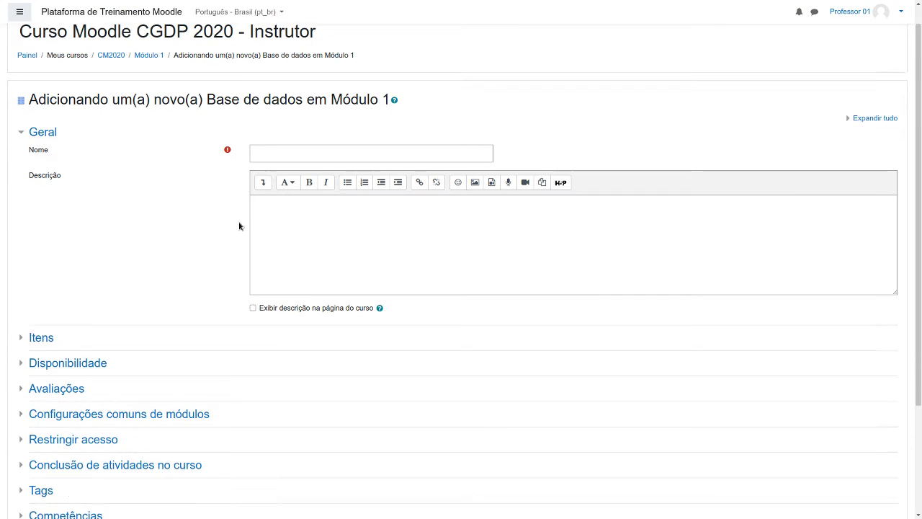
Step: Name the new database activity "EaD em comunidades indígenas"
scroll(214, 250, "up", 1)
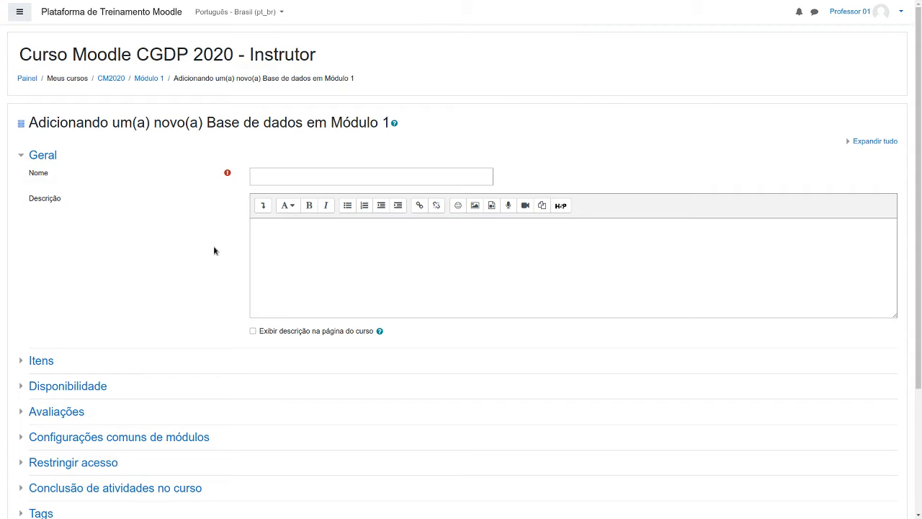
left_click(284, 179)
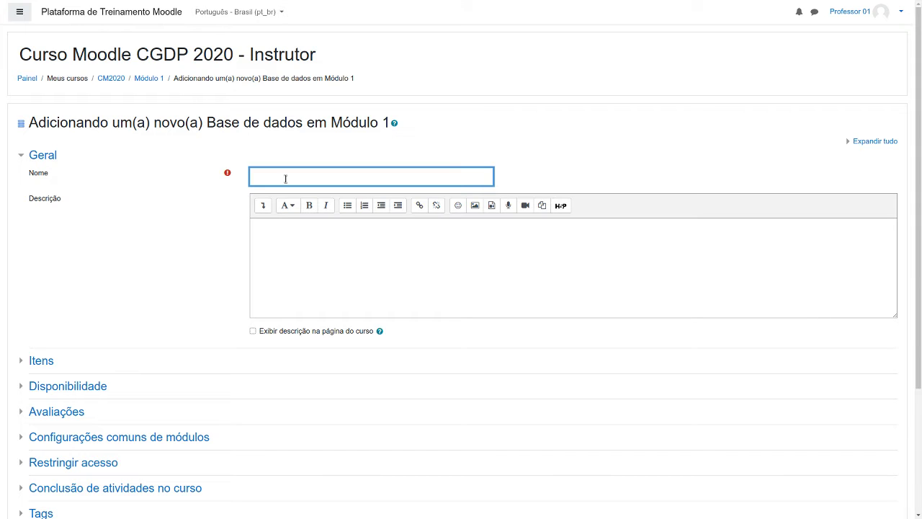
type("EaD em comunidades indígenas")
Step: Enter the description "Esta base será utilizada para criação e repositório de conteúdos relacionados ao EaD em comunidades indígenas." and show it on the course page
key("Tab")
key("Tab")
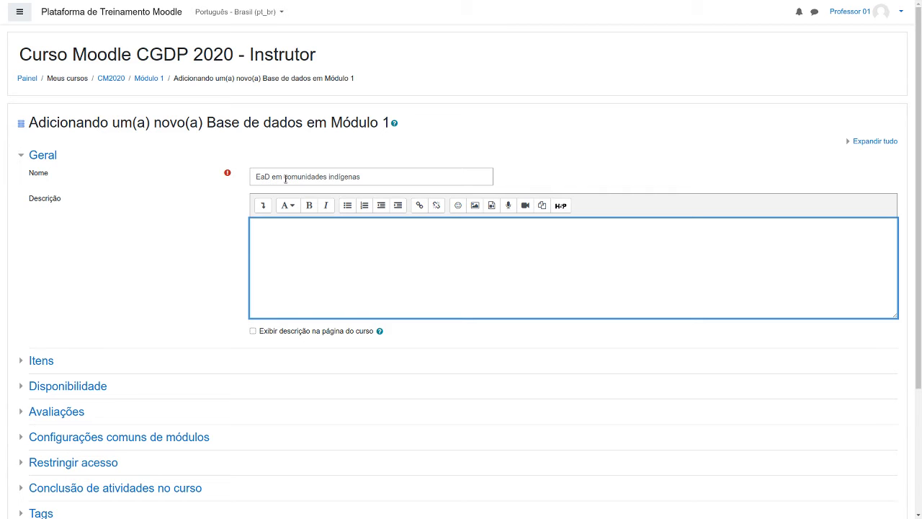
type("Esta bs")
key("BackSpace")
type("ase será utilizada para criação")
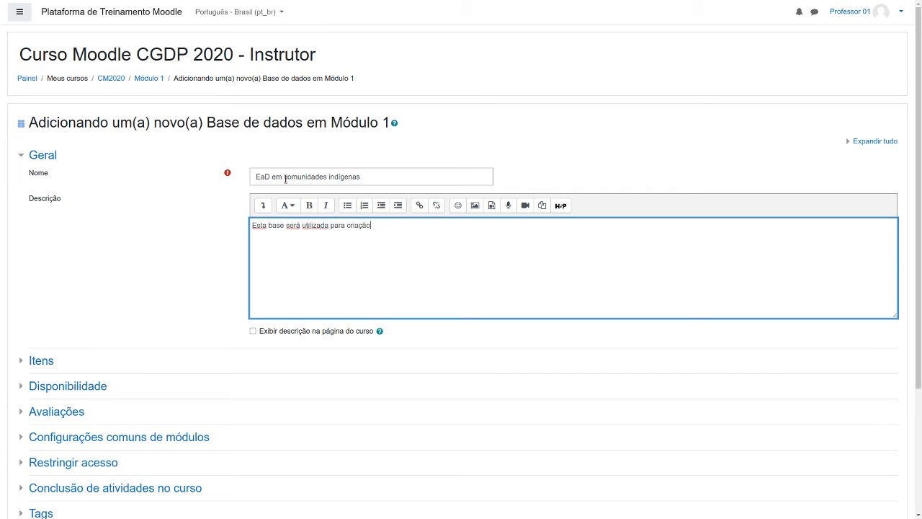
type(" e repositório de conteúdos real")
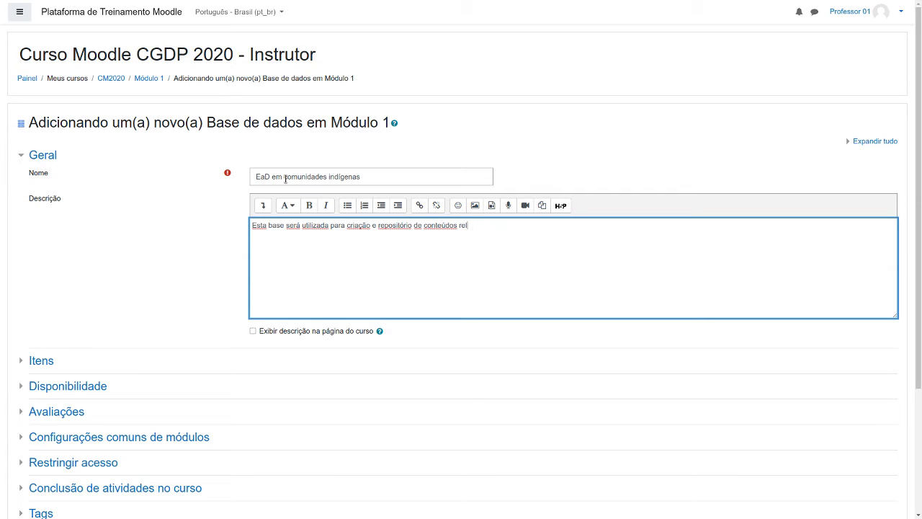
type("acionados a")
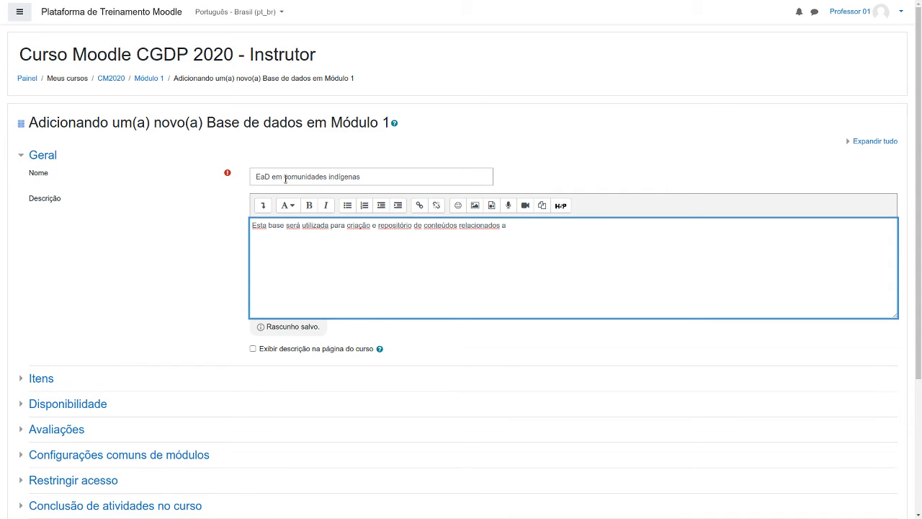
type("o EaD em comunidade")
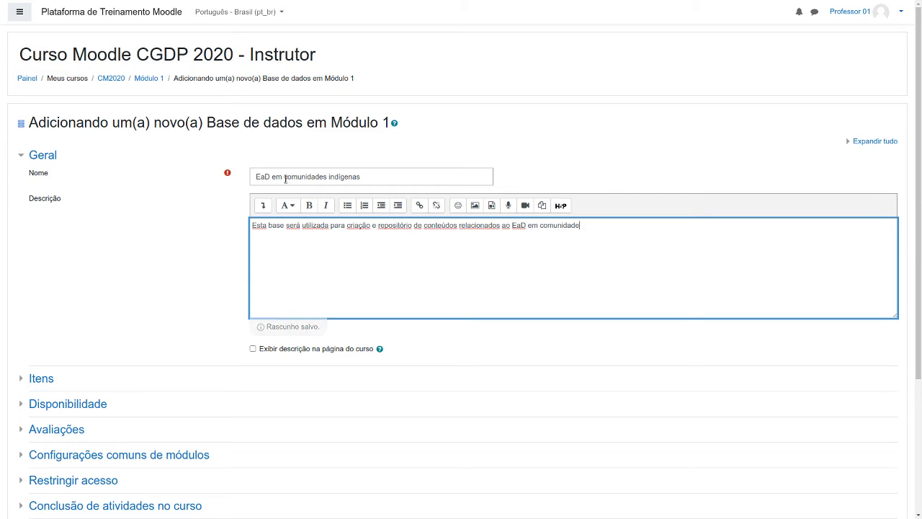
type("s indígenas.")
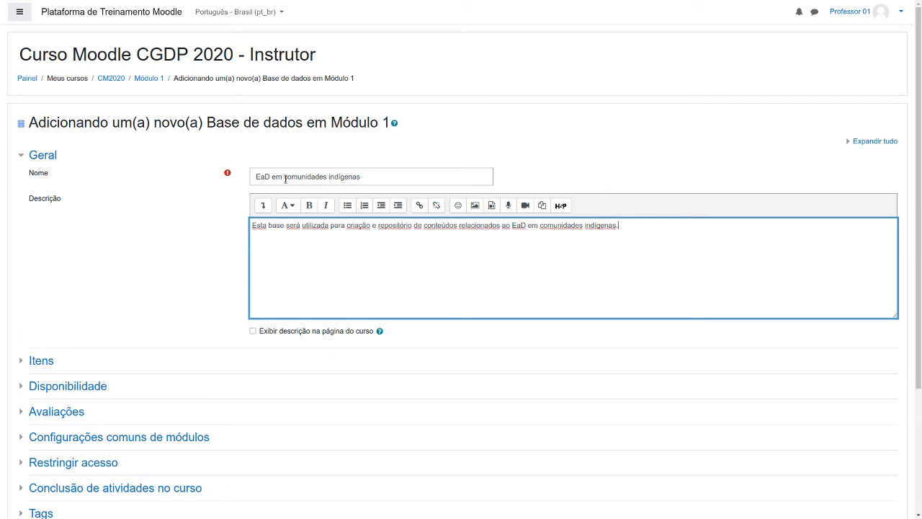
left_click(252, 331)
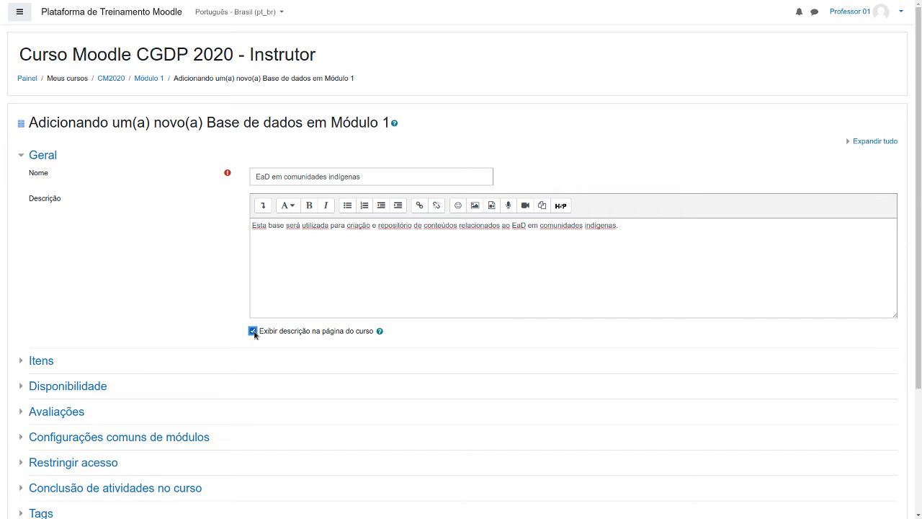
triple_click(330, 229)
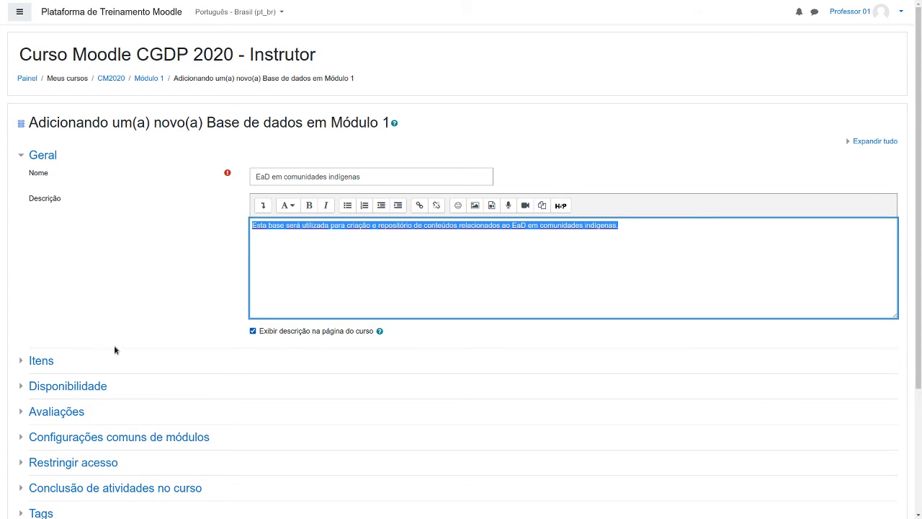
Step: In the Itens settings, set Aprovação necessária to Sim and Permitir a edição de itens aprovados to Sim
scroll(113, 350, "down", 2)
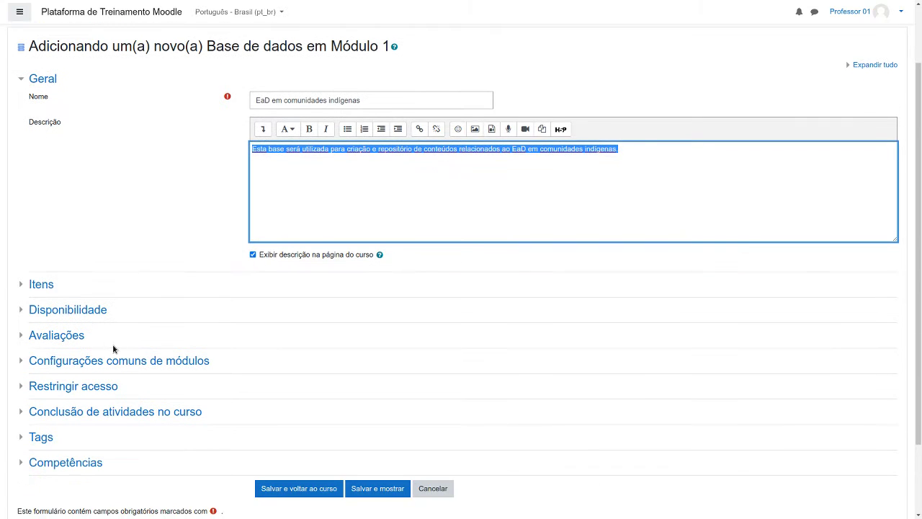
left_click(21, 286)
scroll(65, 306, "down", 2)
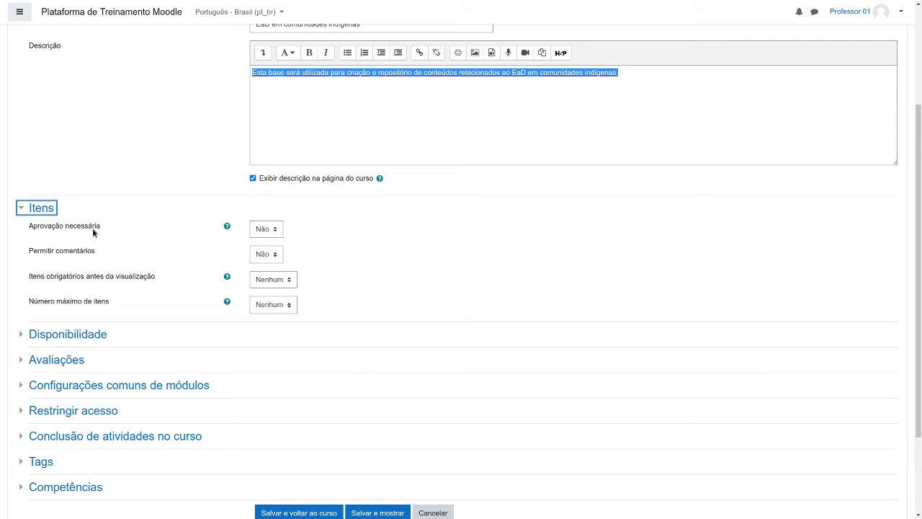
left_click(265, 229)
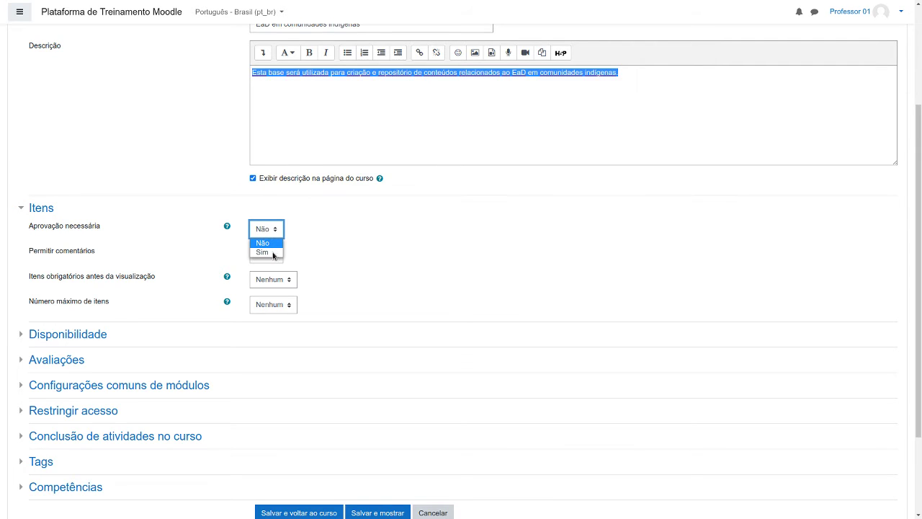
key("Escape")
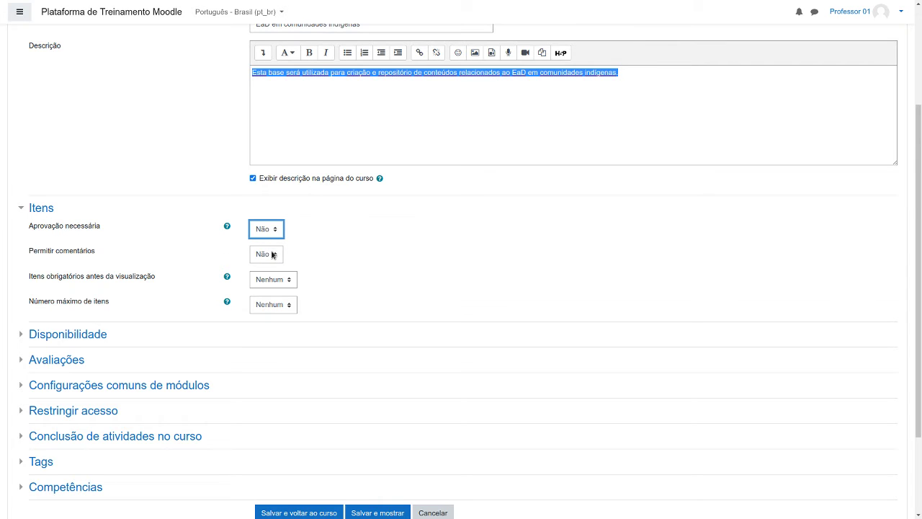
key("Down")
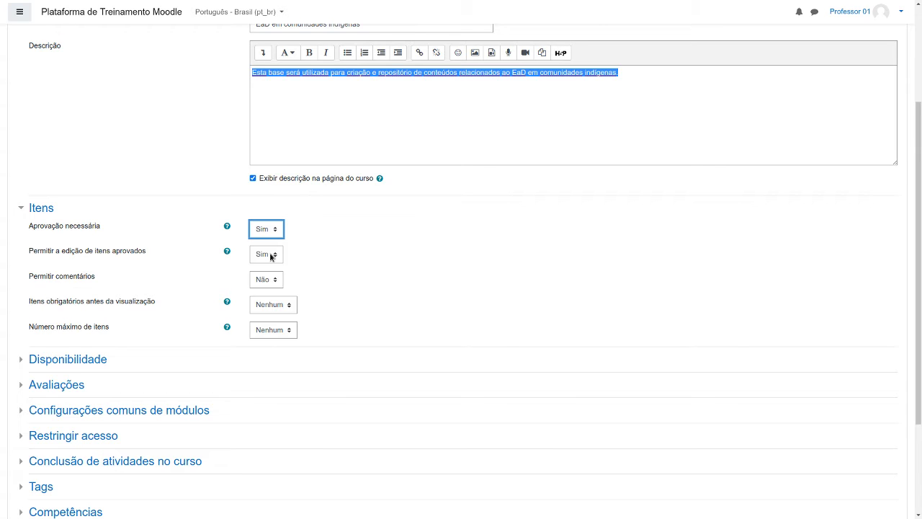
left_click(271, 255)
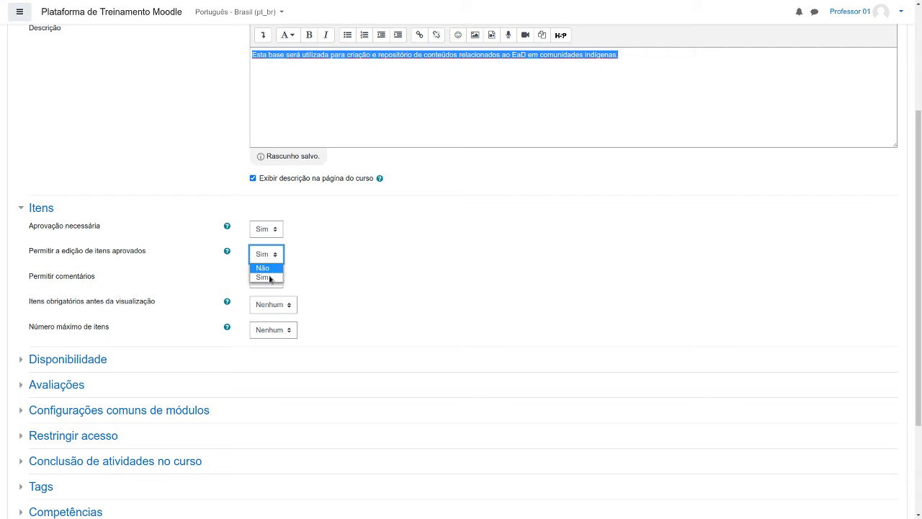
left_click(270, 278)
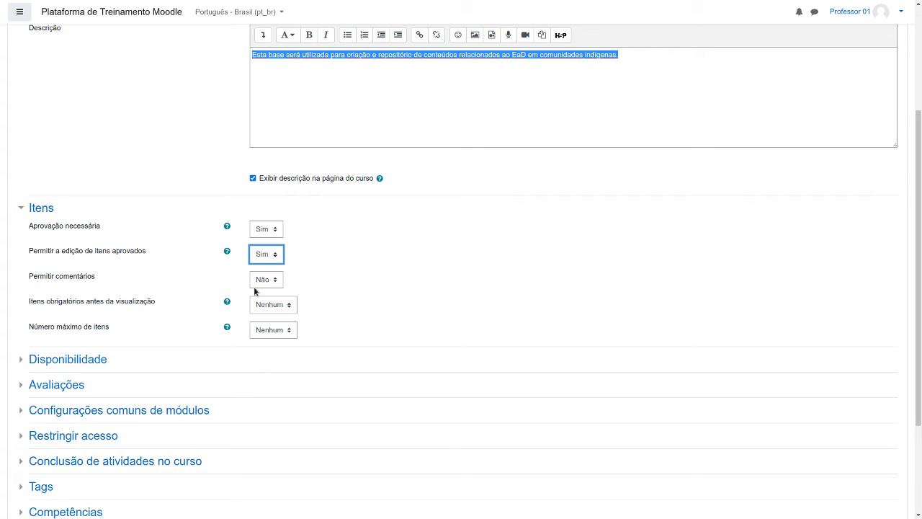
left_click(271, 308)
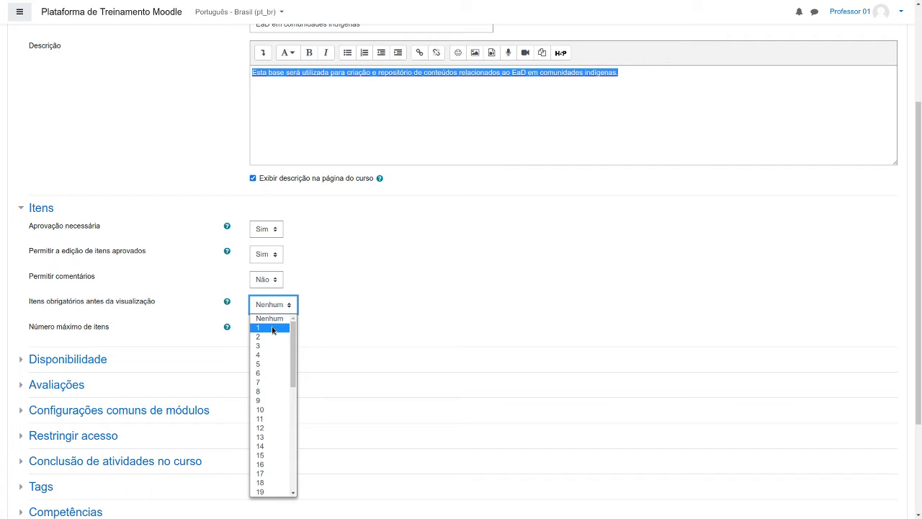
left_click(273, 329)
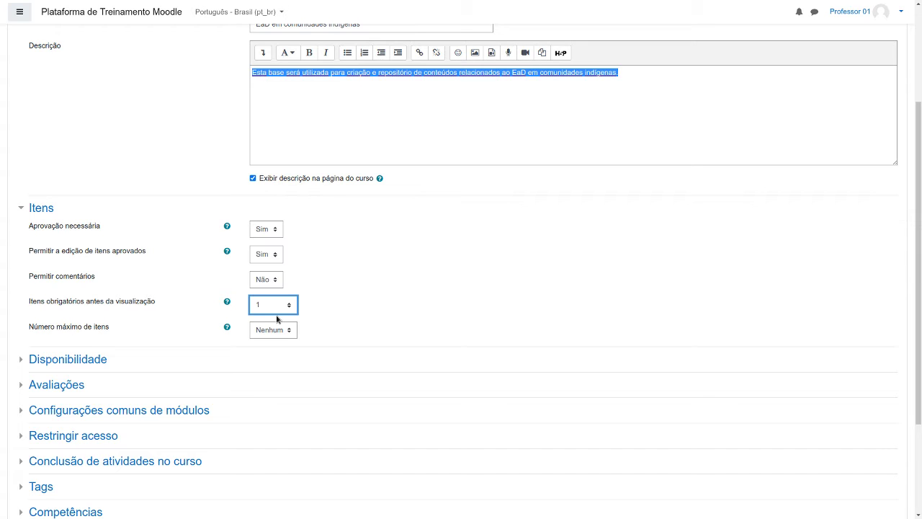
left_click(277, 310)
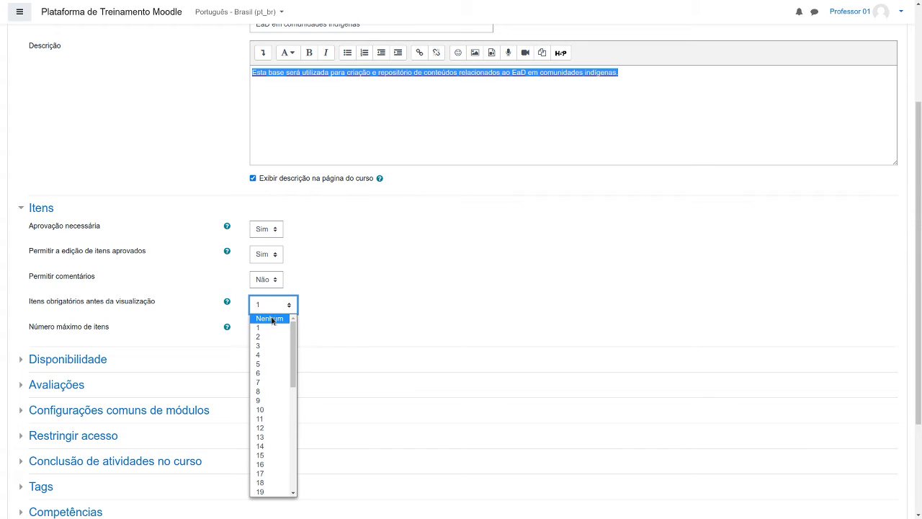
left_click(274, 321)
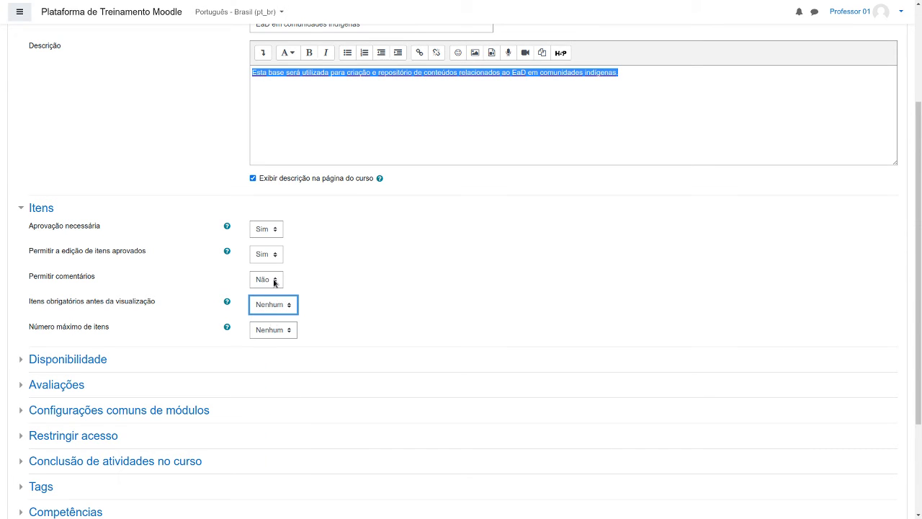
Step: Set Permitir comentários to Sim and Número máximo de itens to 5
left_click(274, 283)
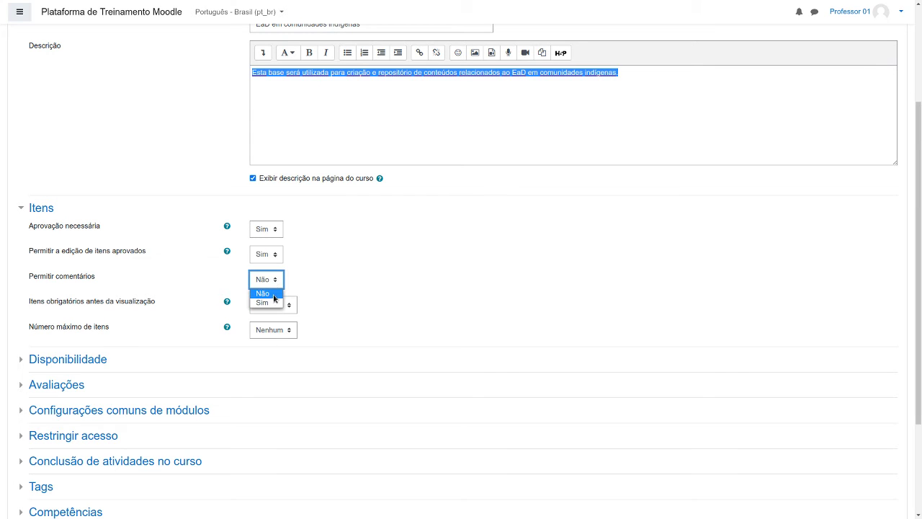
left_click(274, 298)
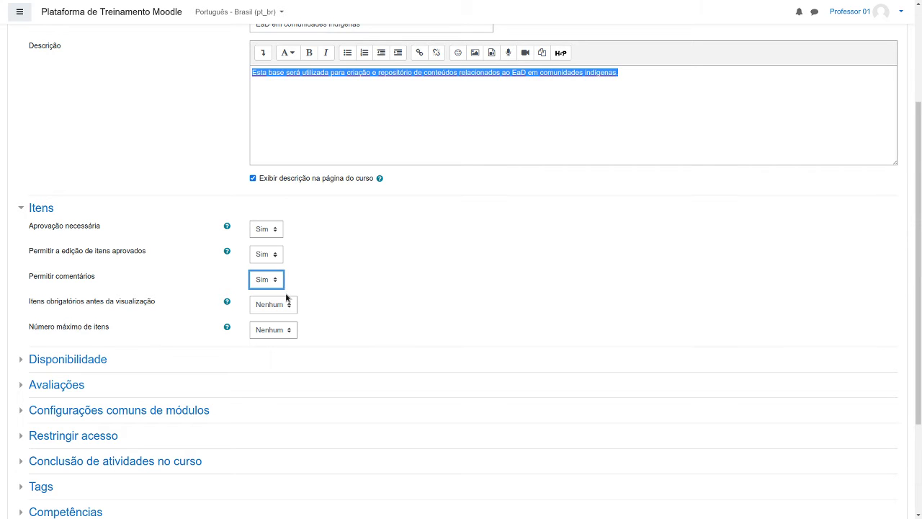
left_click(290, 330)
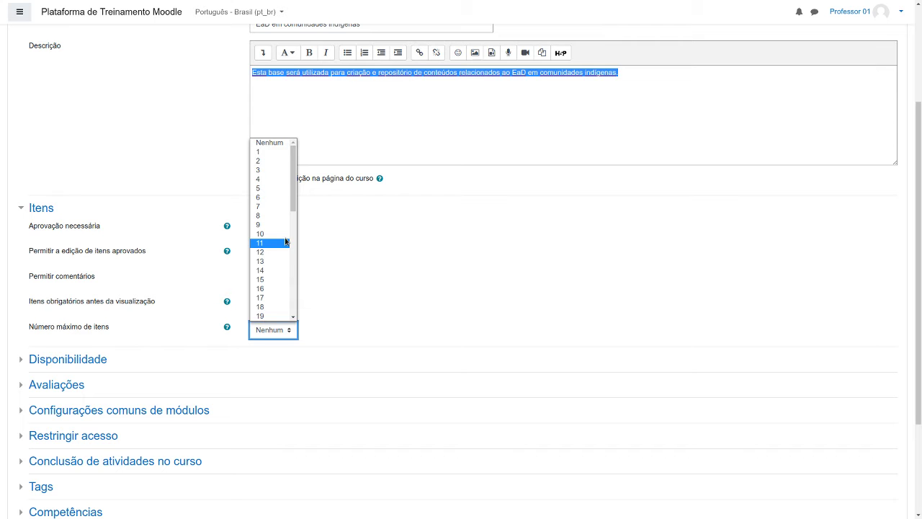
left_click(275, 189)
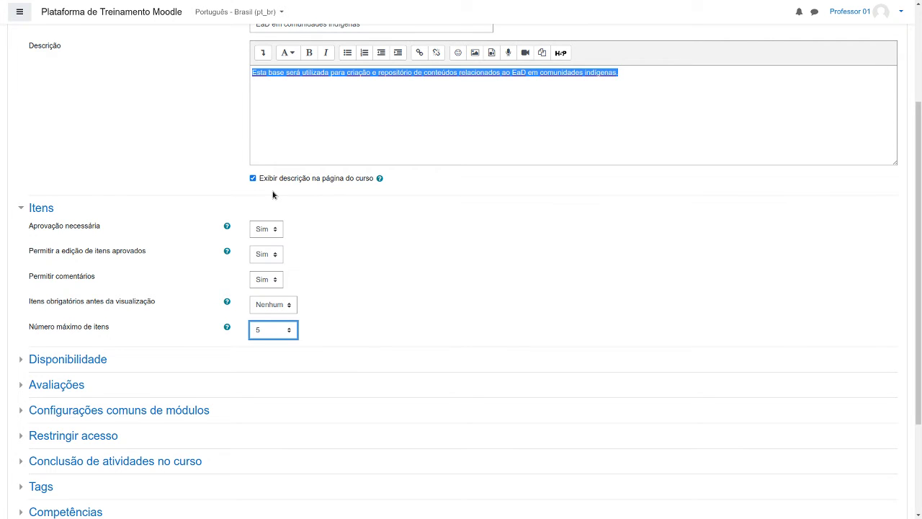
left_click(341, 290)
Step: Expand the Disponibilidade section and review its availability and visibility date settings
scroll(335, 295, "down", 1)
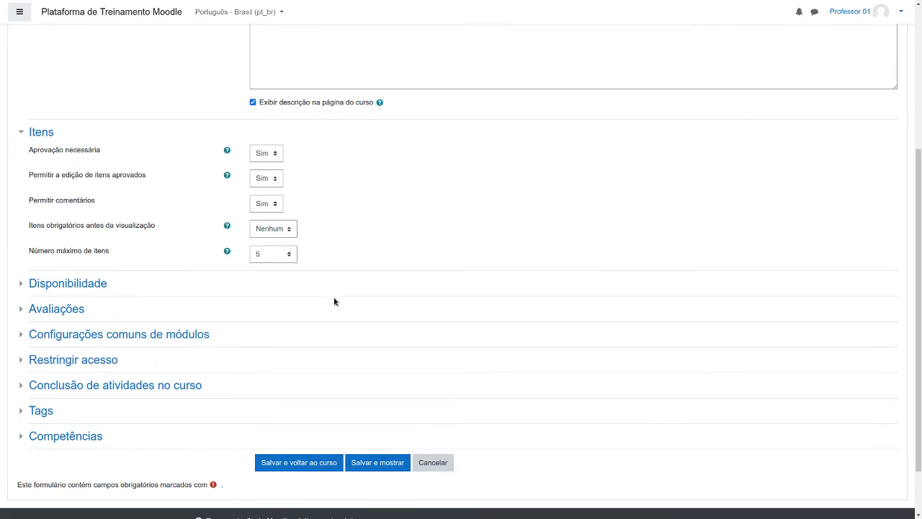
left_click(22, 283)
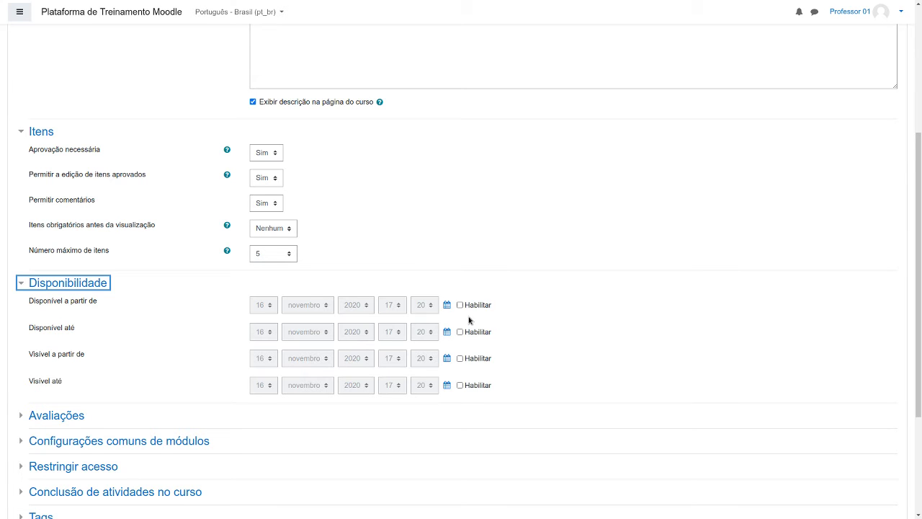
left_click_drag(29, 300, 98, 306)
left_click_drag(34, 327, 69, 331)
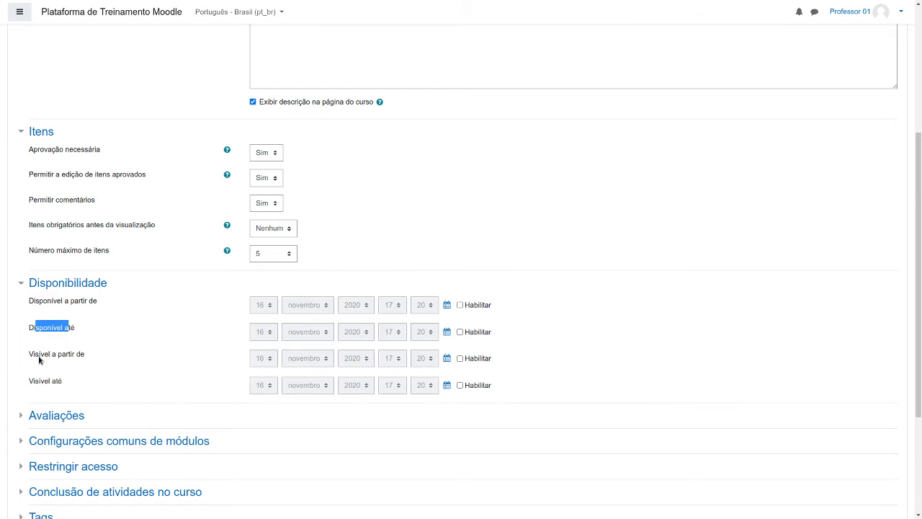
left_click_drag(36, 353, 69, 360)
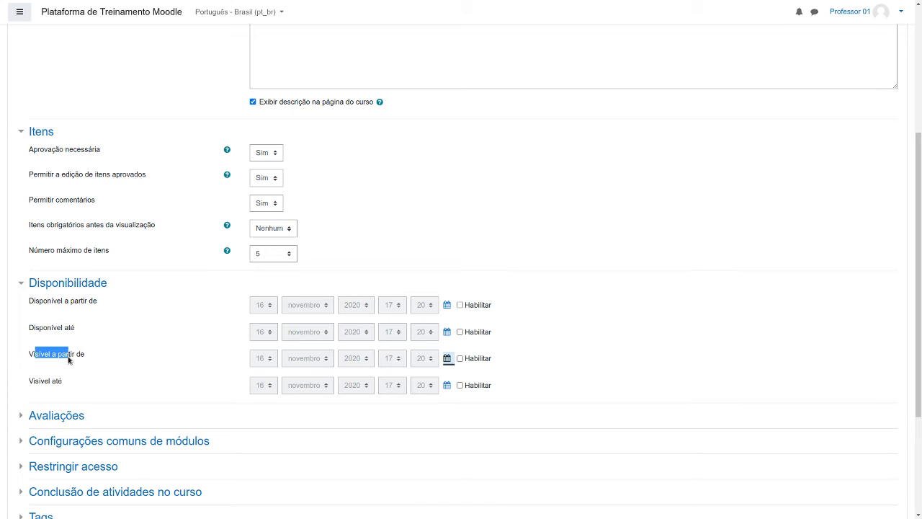
Step: Save the database activity, return to the course page and turn course editing off
triple_click(33, 358)
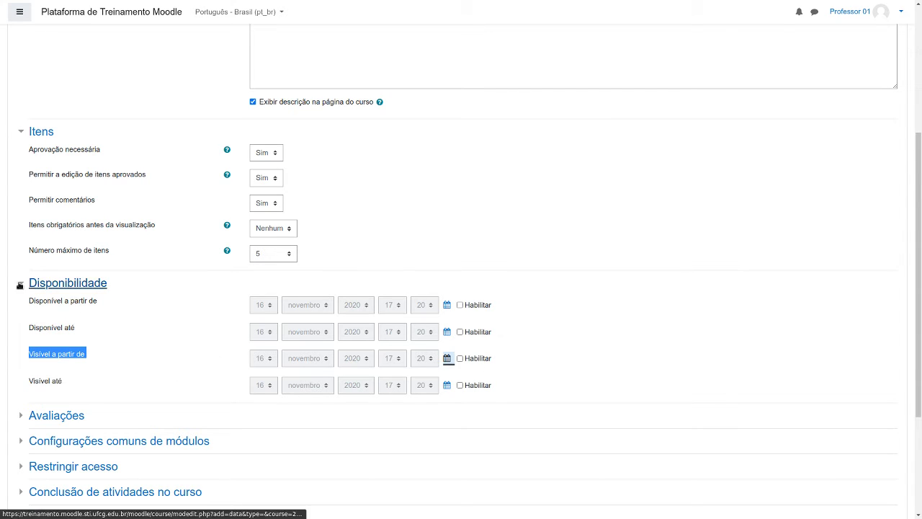
scroll(47, 345, "down", 3)
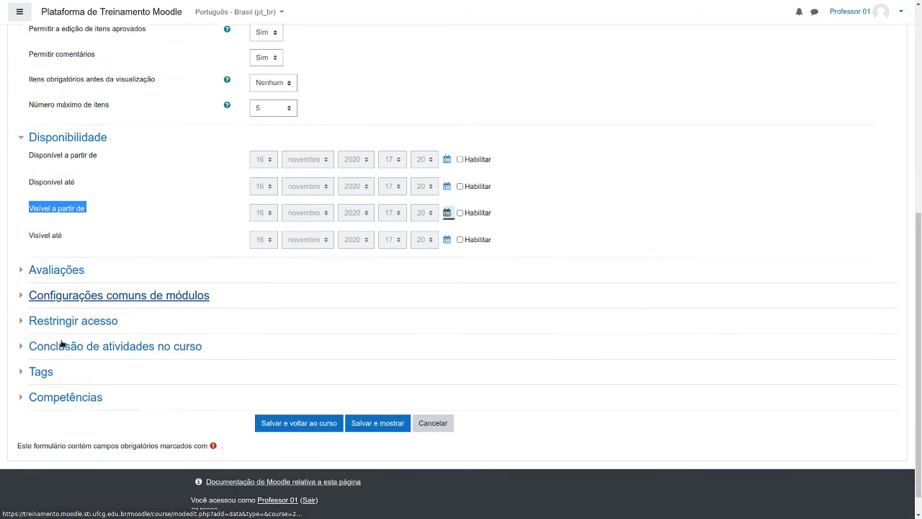
left_click(304, 419)
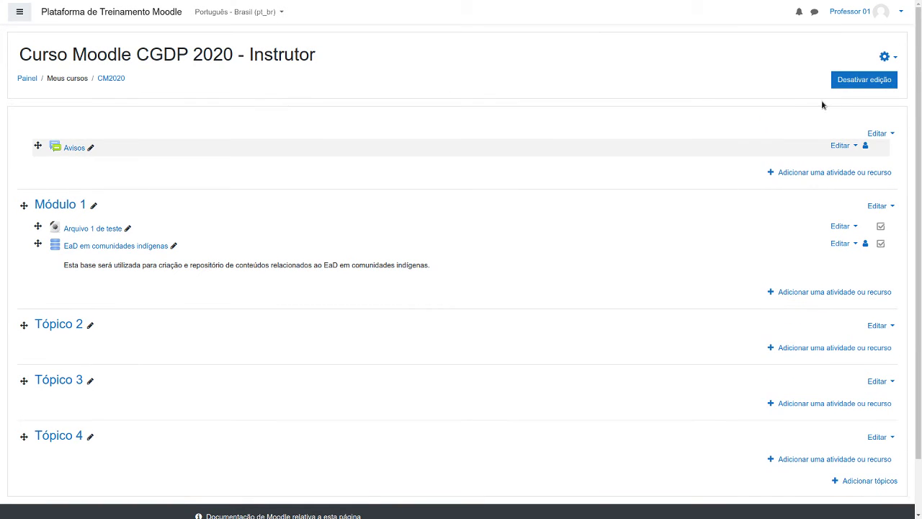
left_click(851, 86)
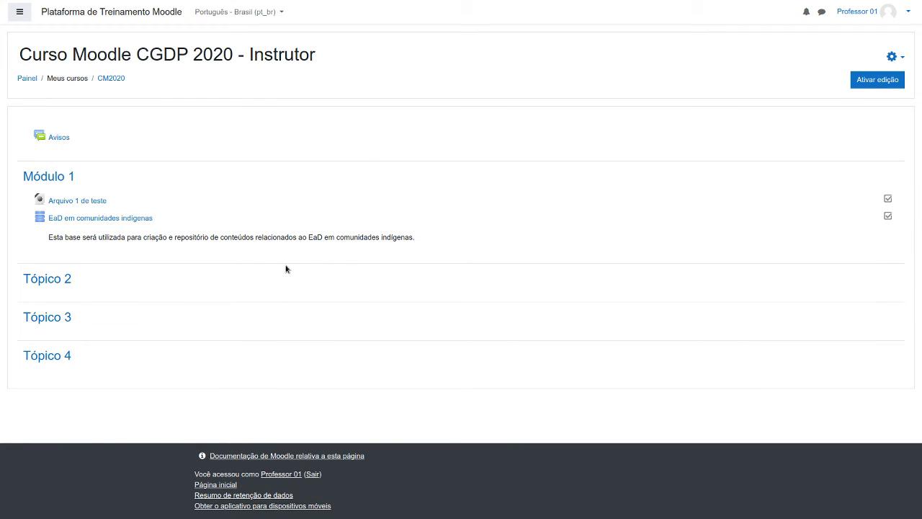
Step: Check the database description under Módulo 1 and open the EaD em comunidades indígenas activity
double_click(74, 237)
left_click(75, 237)
double_click(74, 237)
triple_click(94, 236)
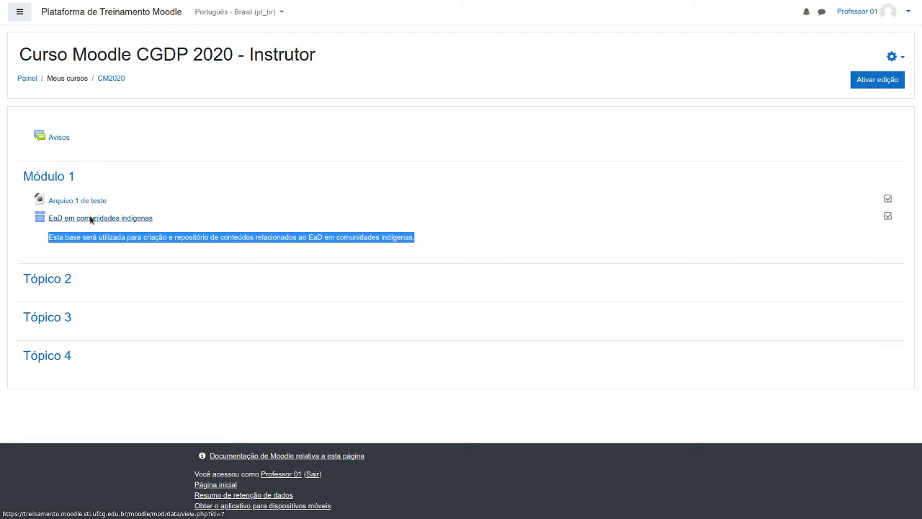
left_click(91, 218)
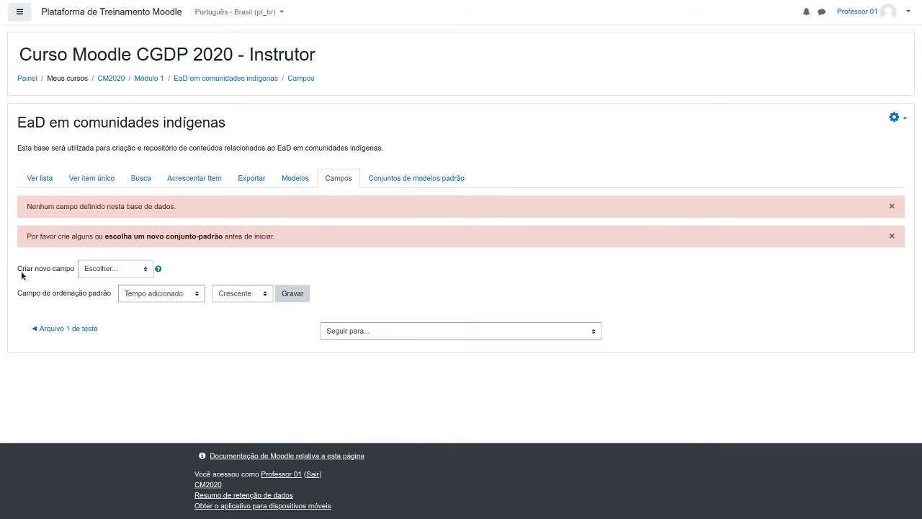
Step: Create an Área de texto field named "Descrição da seu exemplo" in the database
left_click(93, 269)
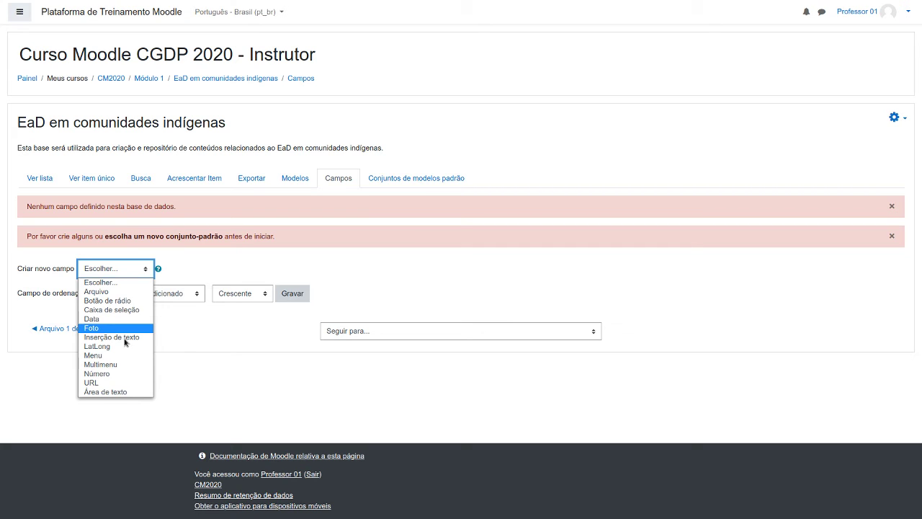
left_click(120, 393)
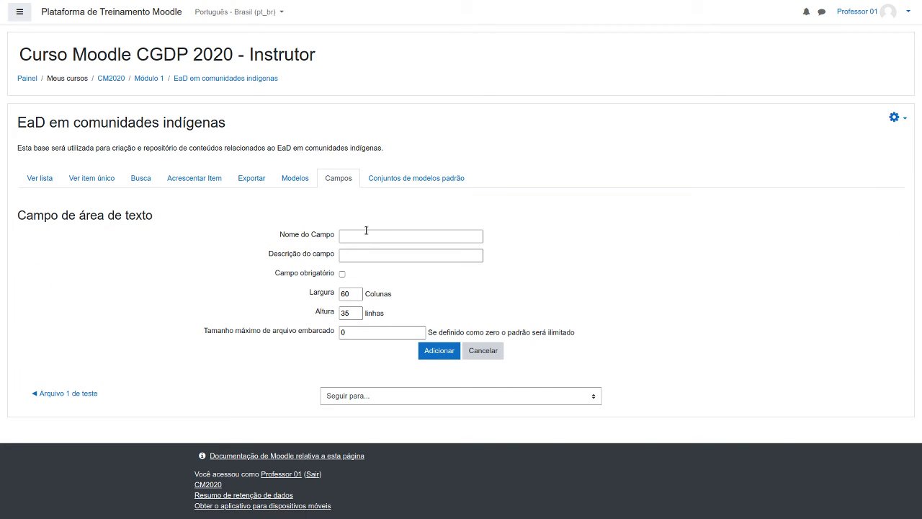
left_click(381, 239)
type("Descri")
type("ção ")
type("da su")
type("a")
key("BackSpace")
key("BackSpace")
key("BackSpace")
type("eu exempl")
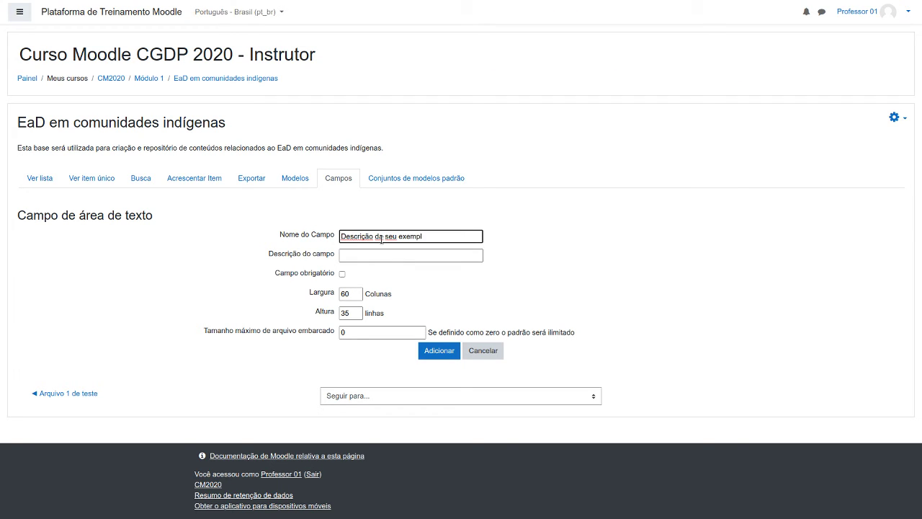
type("o")
left_click(440, 353)
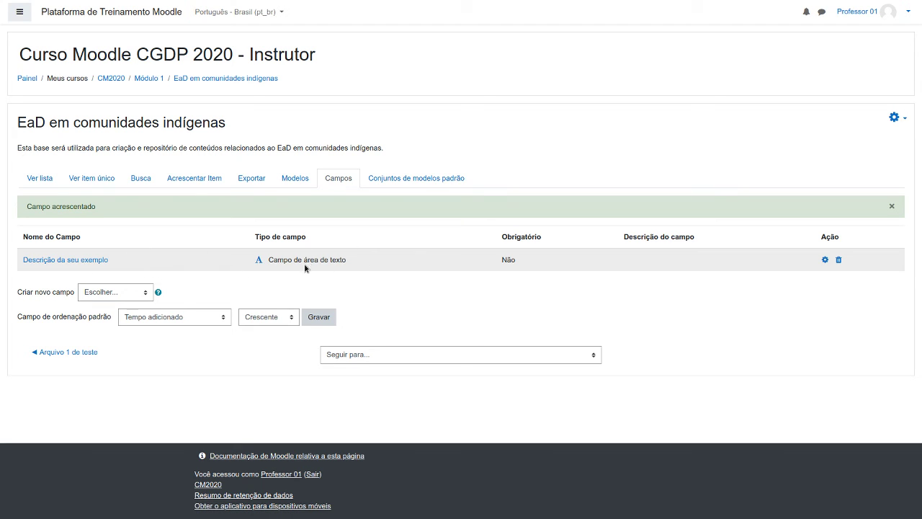
Step: Add a URL field named "Referência" with automatic linking and opening in a new window enabled
left_click(143, 293)
left_click(124, 406)
left_click(411, 234)
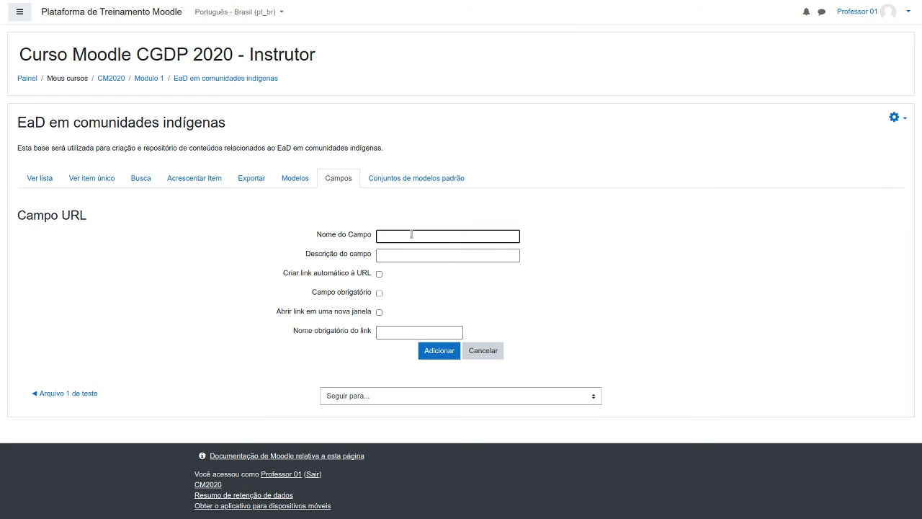
type("Referência")
left_click(379, 274)
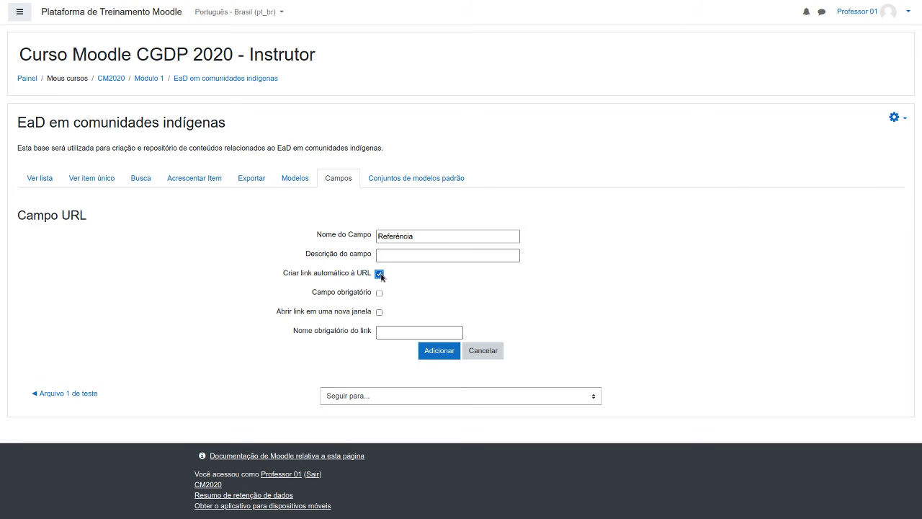
left_click(378, 314)
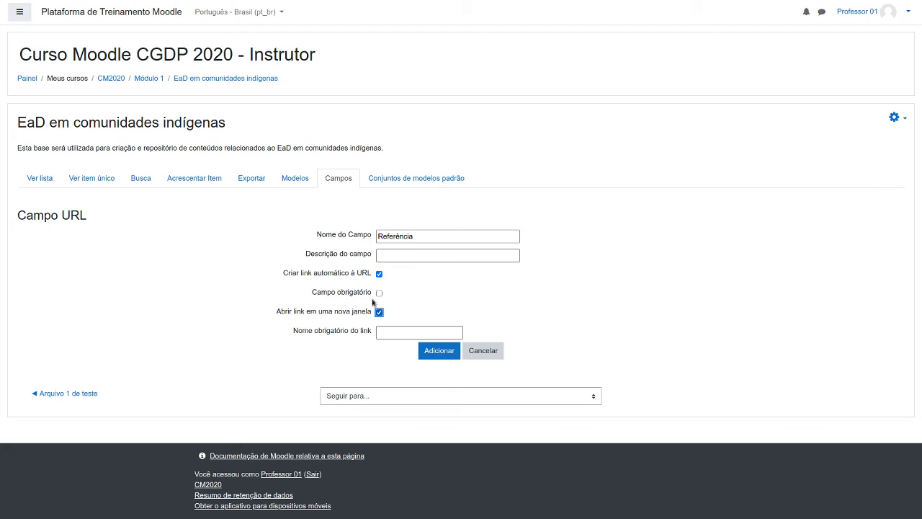
left_click(439, 351)
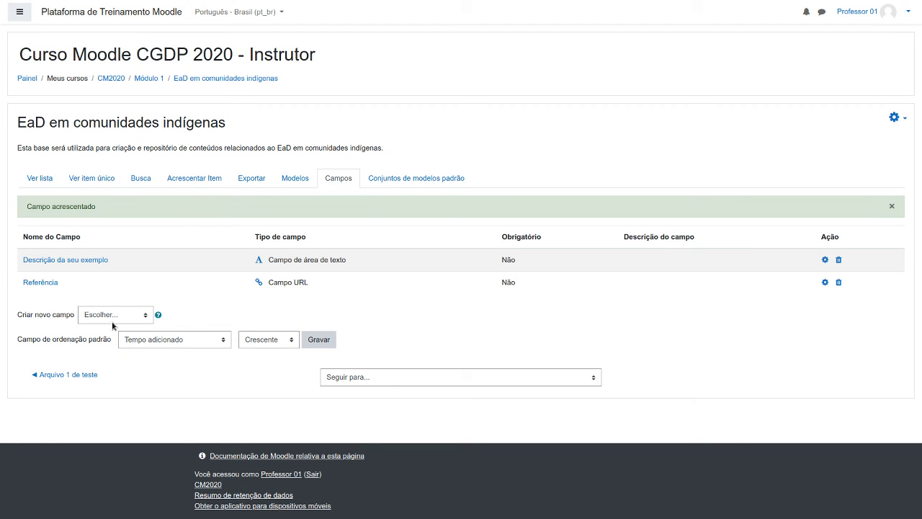
Step: Save the default field ordering as Tempo adicionado, Crescente
left_click(144, 319)
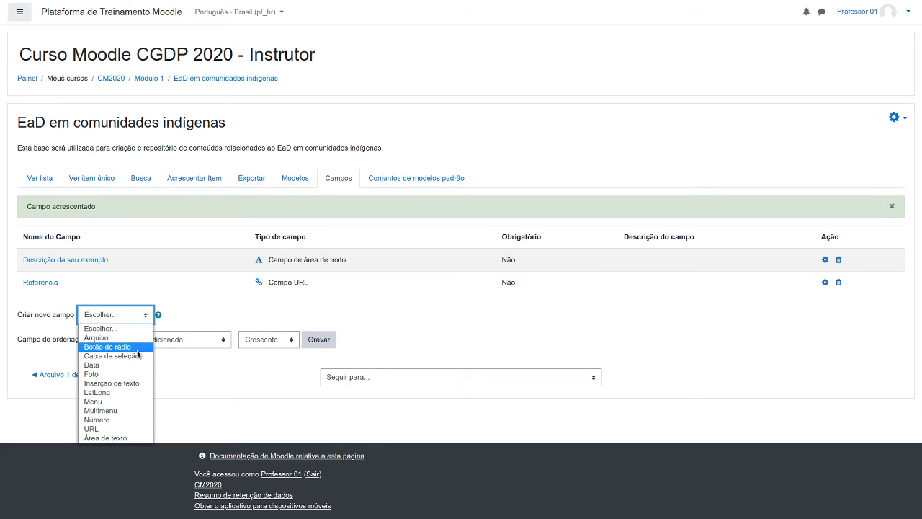
left_click(370, 318)
left_click(326, 343)
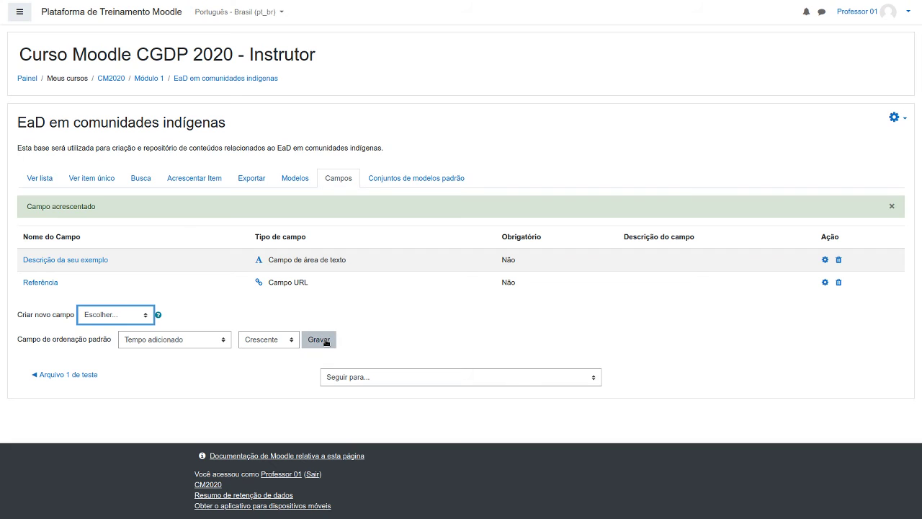
left_click(325, 342)
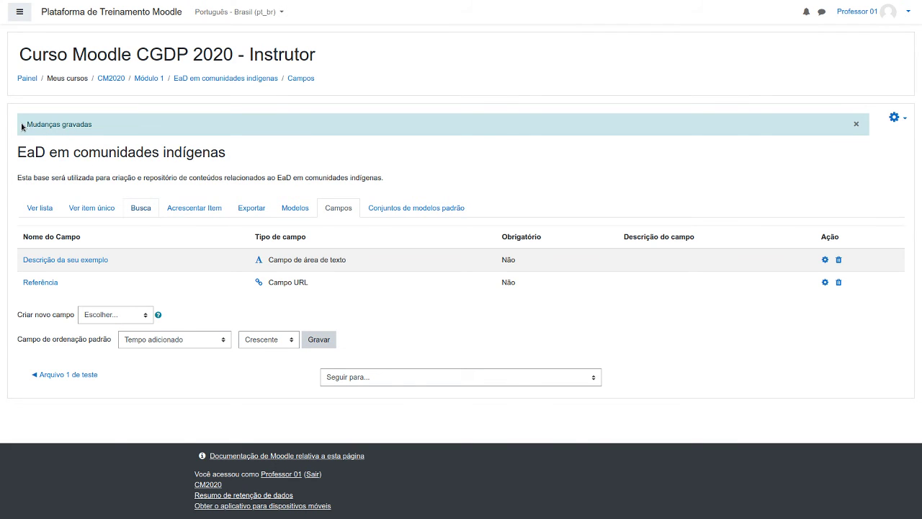
left_click_drag(21, 125, 113, 134)
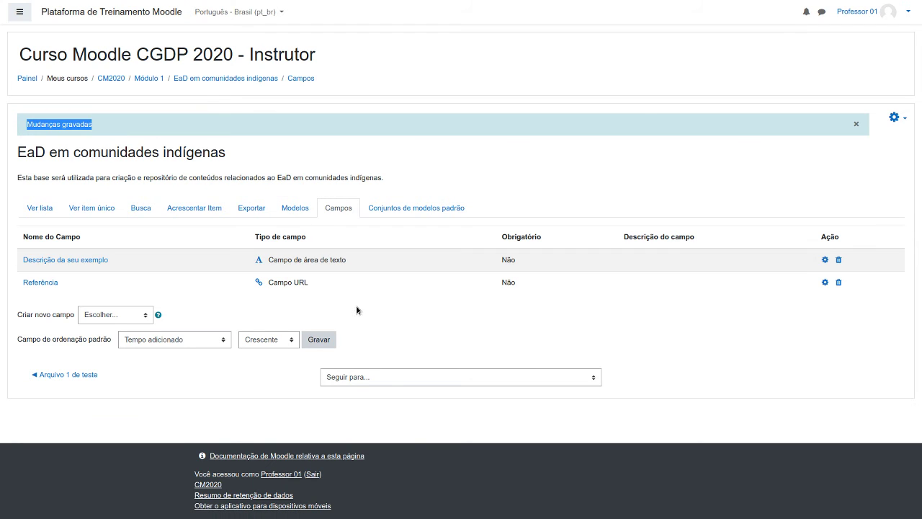
Step: Save the Modelo de item único template for the database without editing its contents
left_click(298, 211)
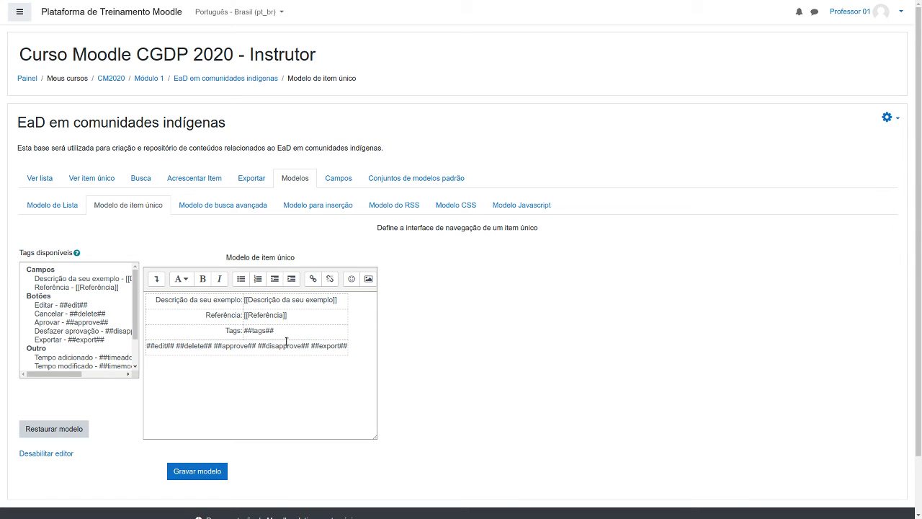
left_click(191, 472)
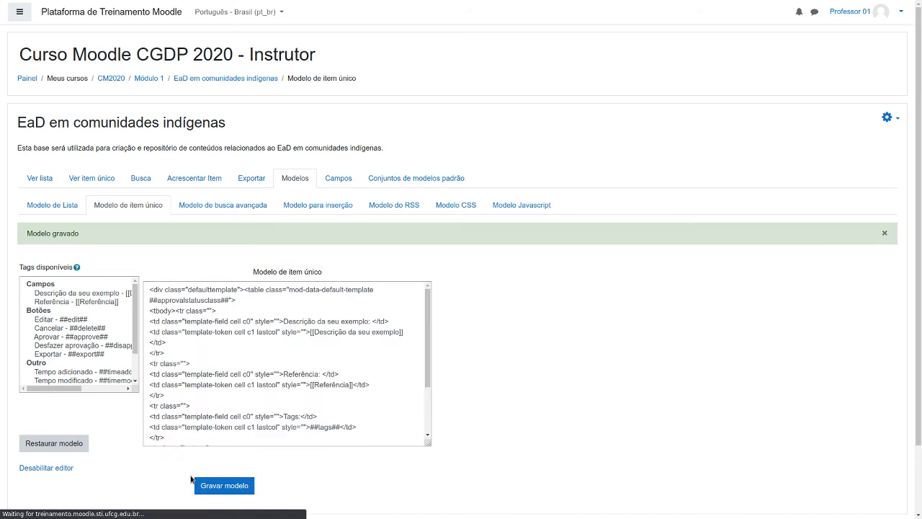
triple_click(50, 230)
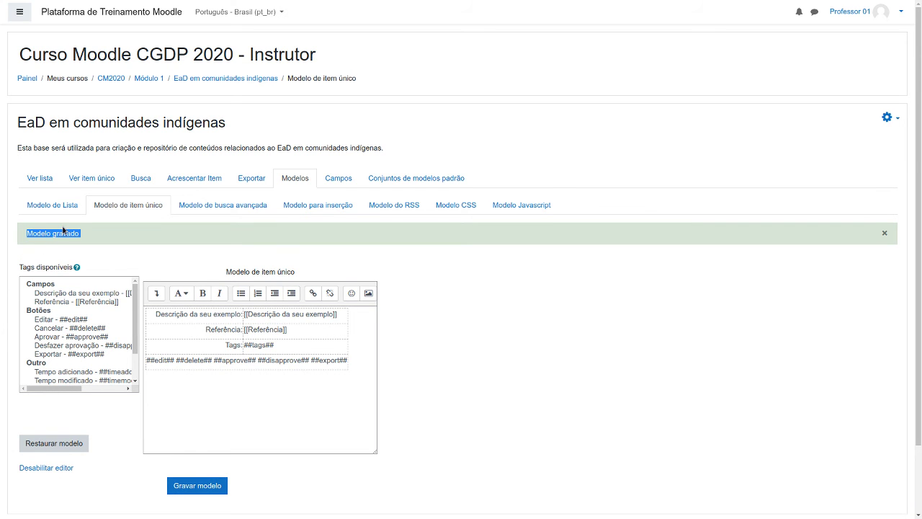
Step: Reopen the EaD em comunidades indígenas database from the course page to view its item list, and return to the dashboard
left_click(120, 80)
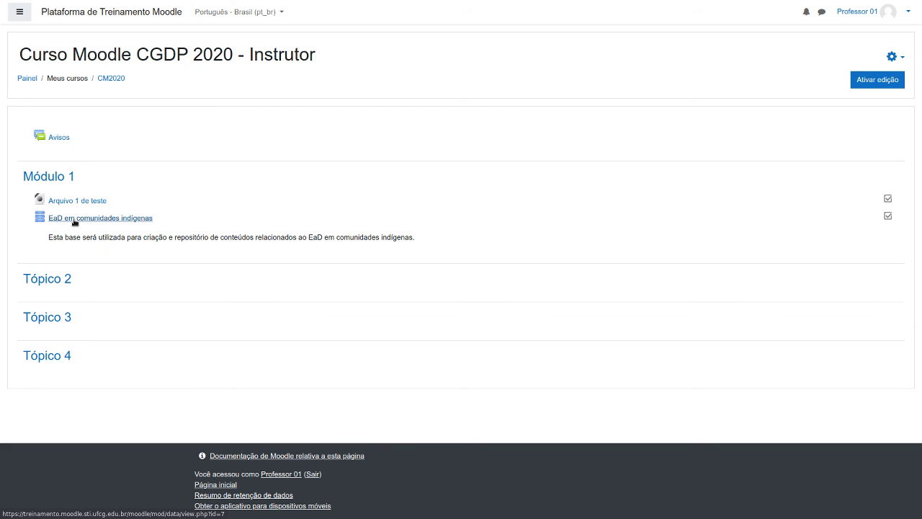
left_click(69, 220)
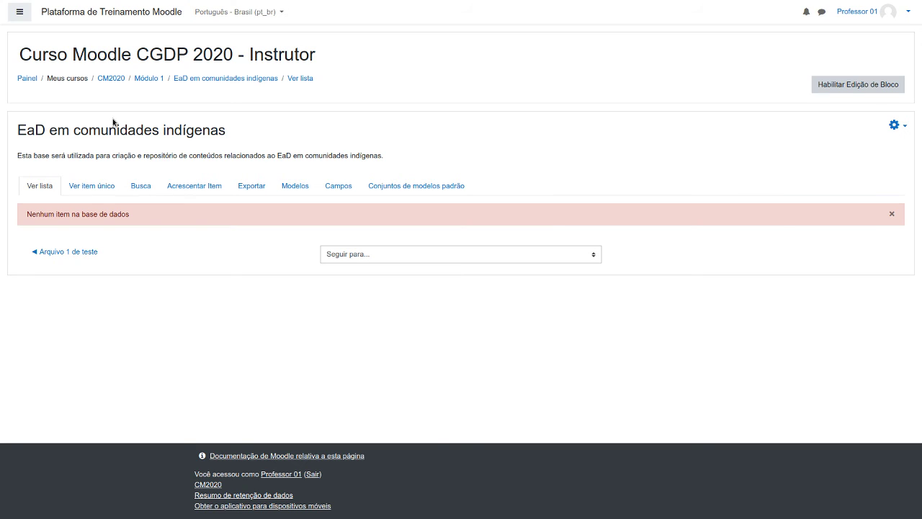
left_click(28, 79)
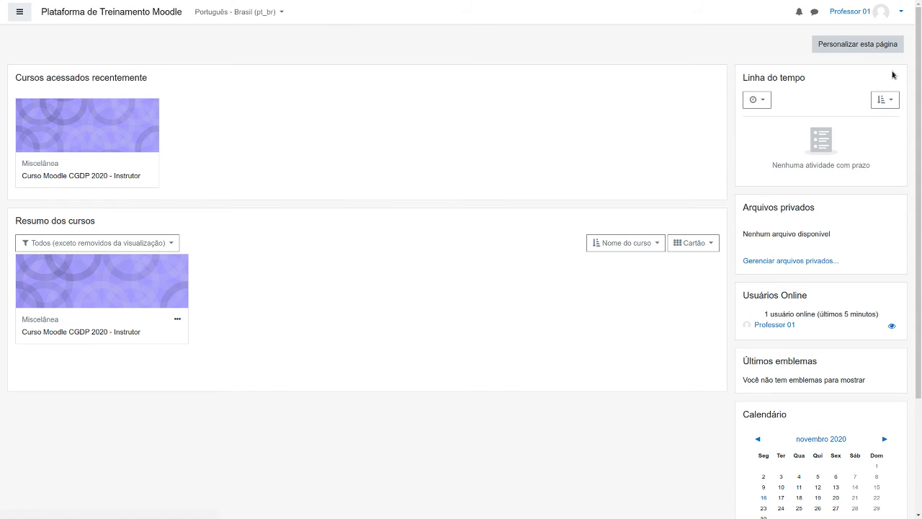
Step: Open Curso Moodle CGDP 2020 - Instrutor and switch the account's role to Estudante
left_click(900, 12)
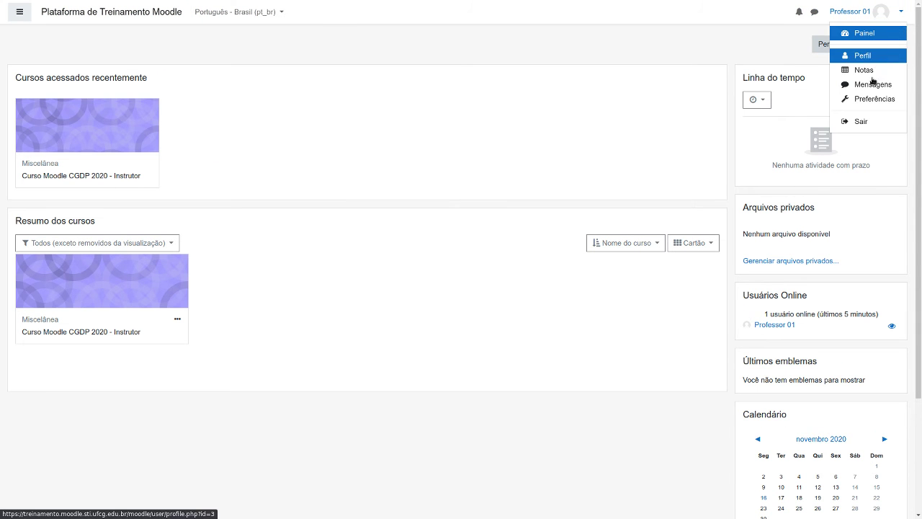
left_click(134, 177)
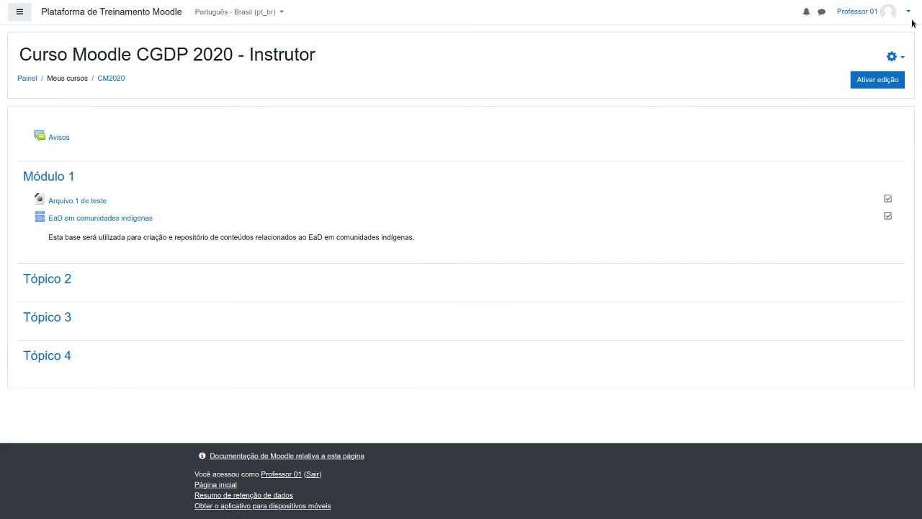
left_click(907, 12)
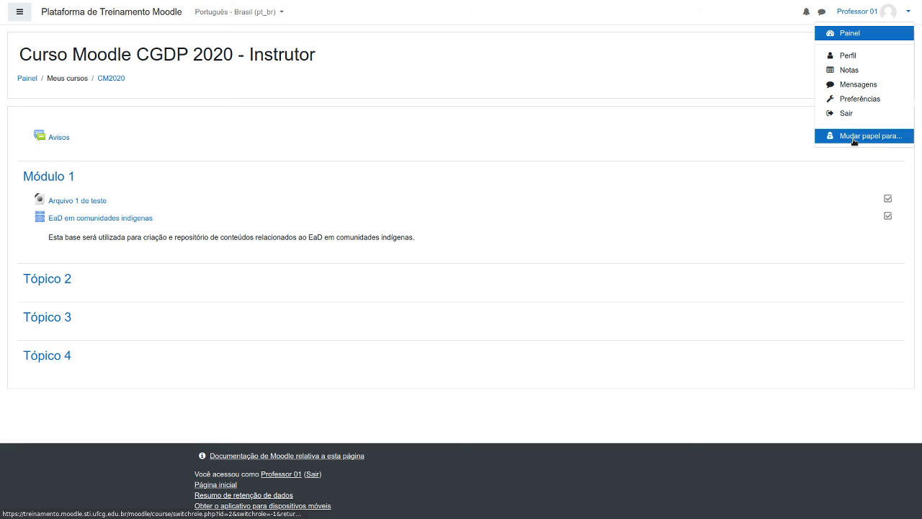
left_click(853, 139)
left_click(57, 216)
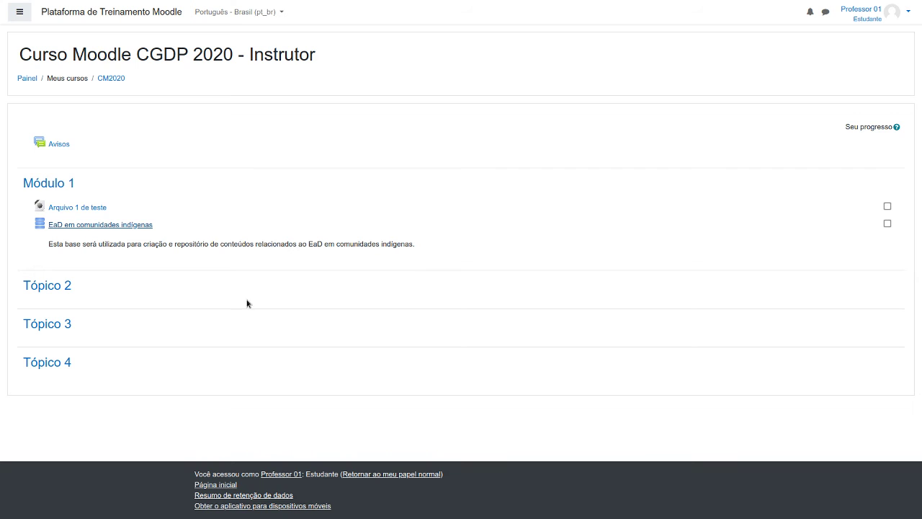
Step: Open the EaD em comunidades indígenas database as a student and examine the fields of the Acrescentar Item form
left_click(90, 224)
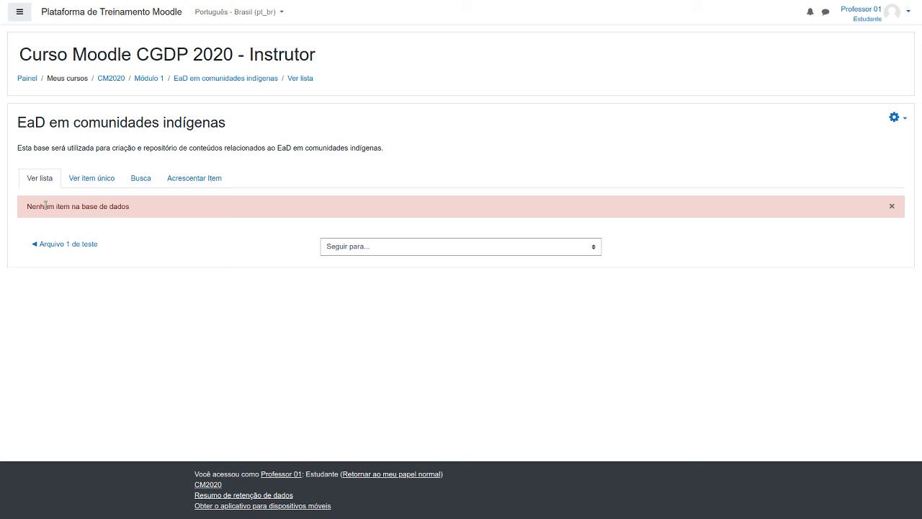
left_click(201, 180)
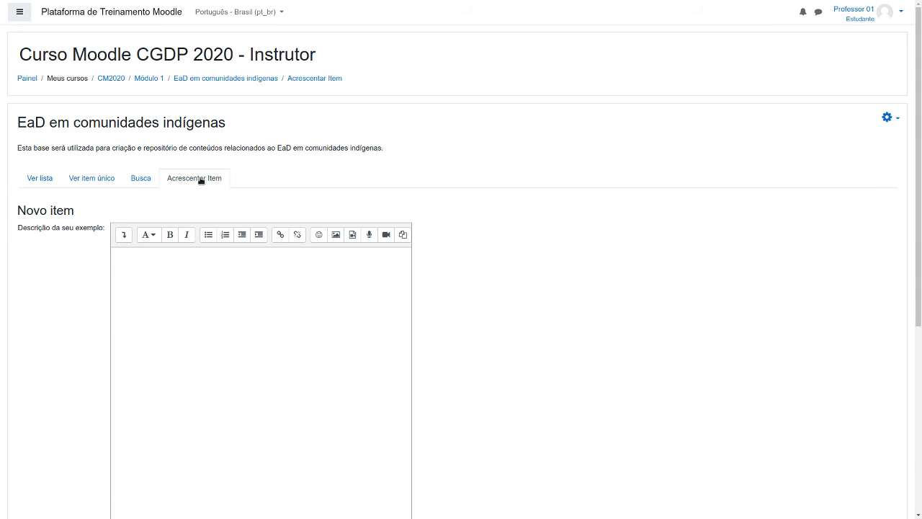
scroll(468, 264, "down", 3)
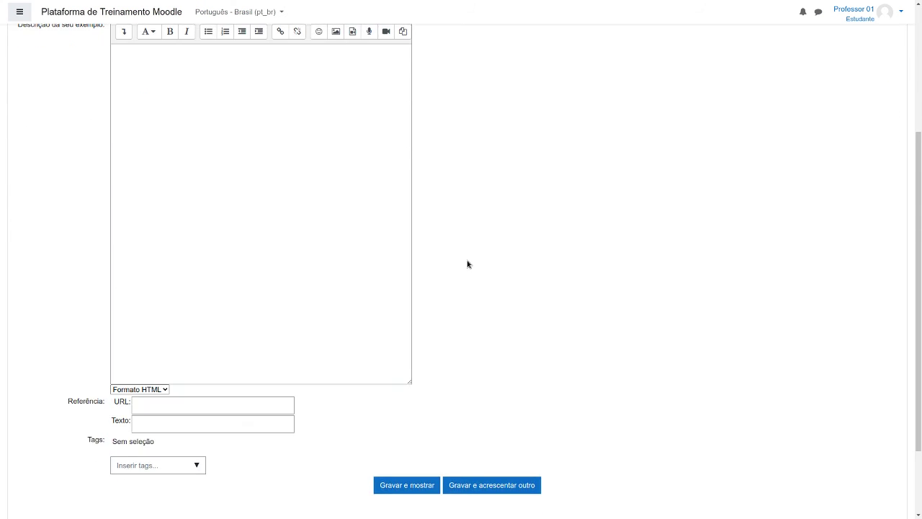
scroll(467, 265, "up", 1)
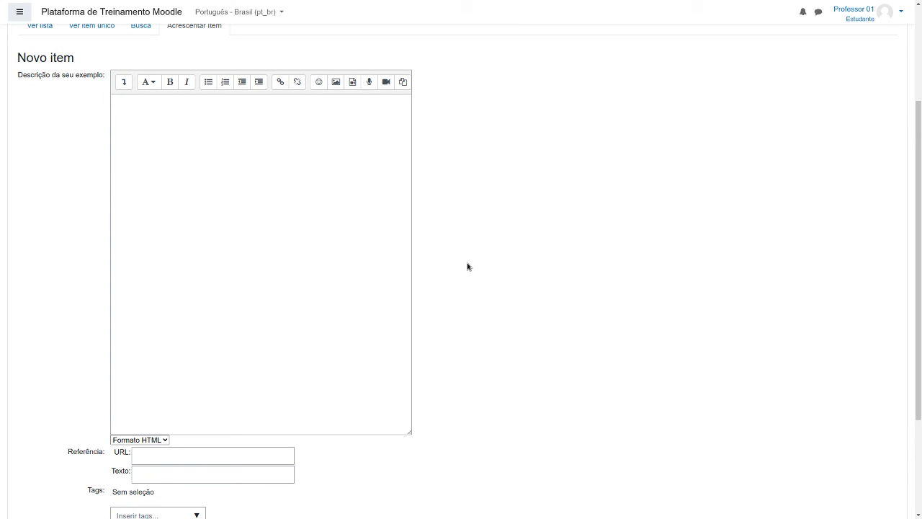
scroll(242, 188, "up", 1)
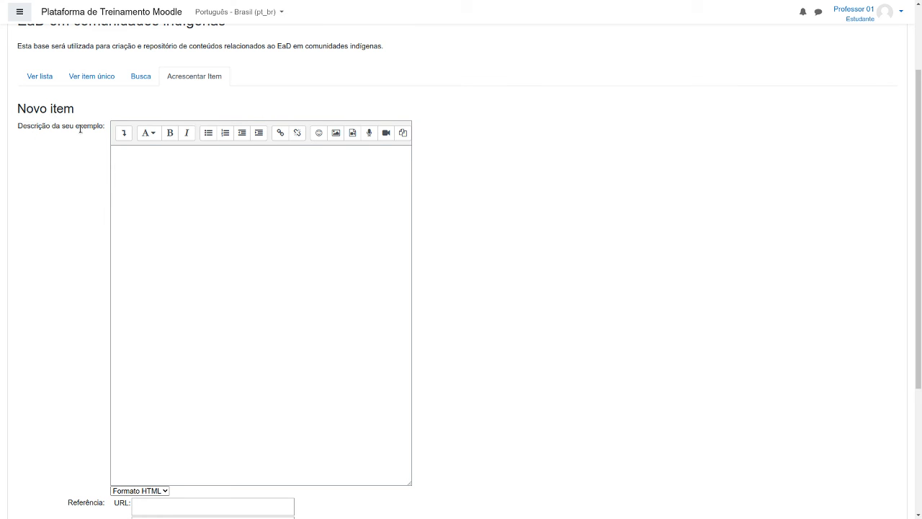
scroll(195, 181, "down", 1)
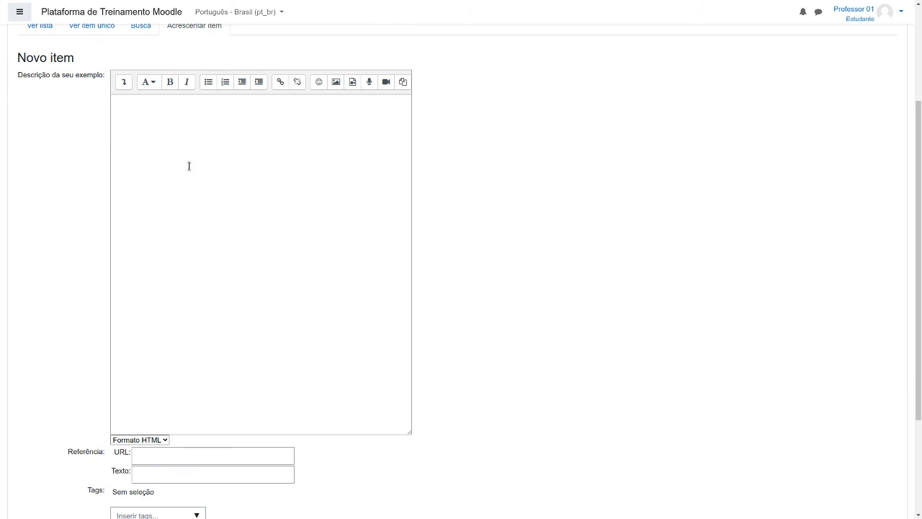
scroll(164, 184, "down", 2)
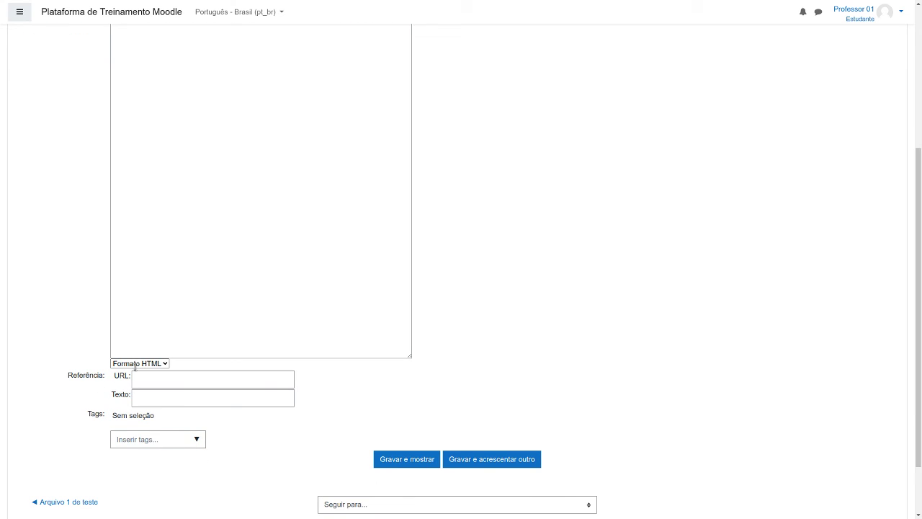
Step: Enter the title "A Amazônia e o ensino Ead" in the new item's description and make it bold
scroll(211, 359, "up", 2)
scroll(211, 360, "up", 1)
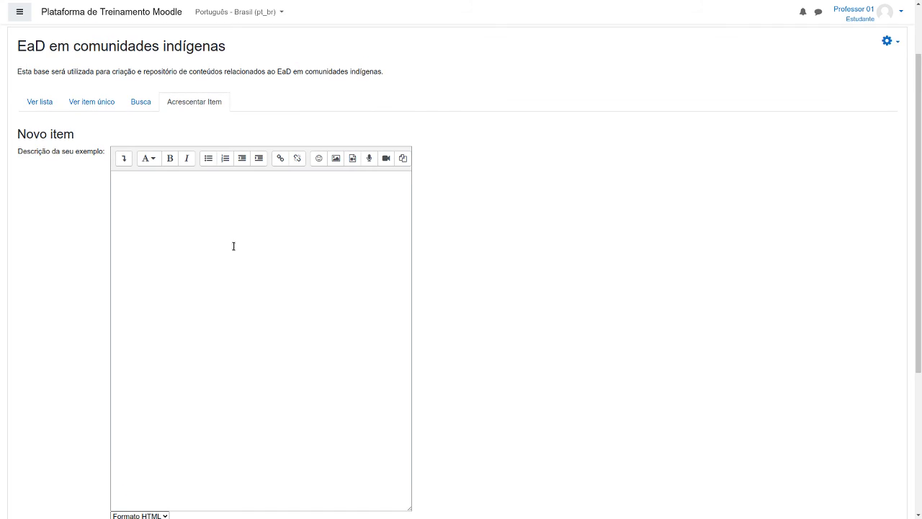
left_click(228, 247)
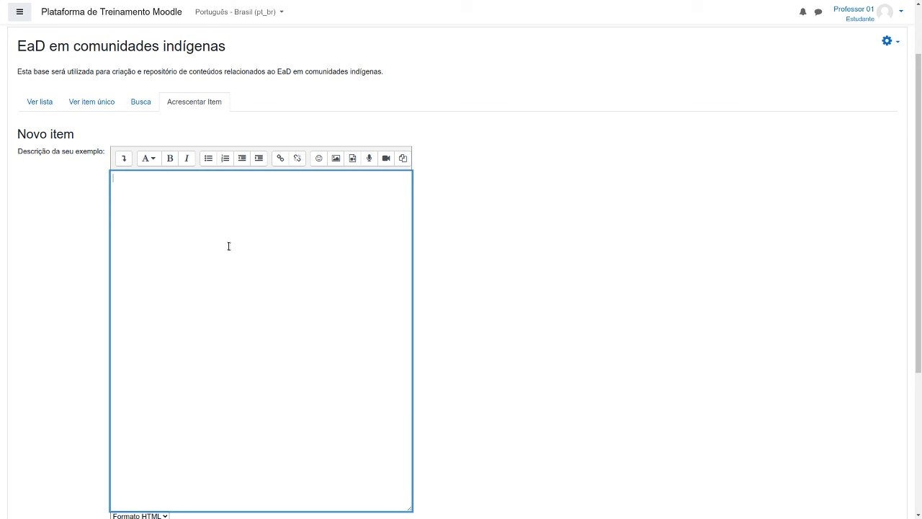
type("A amazônia")
key("BackSpace")
key("Delete")
type("A")
key("End")
type("e o ensino Ead")
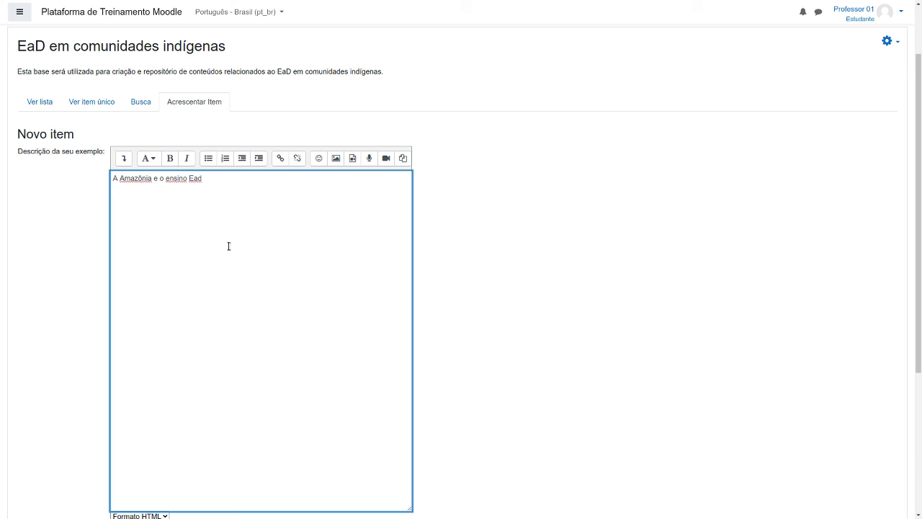
key("ctrl+a")
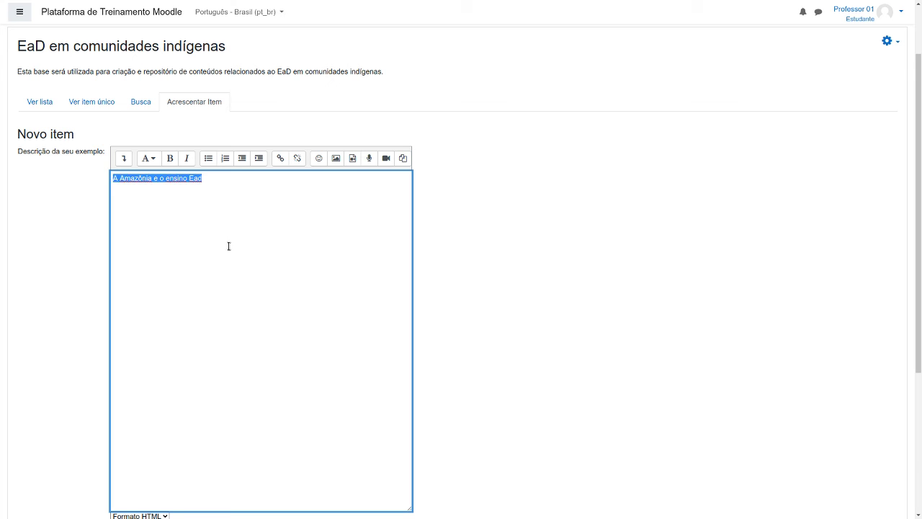
left_click(170, 158)
left_click(228, 183)
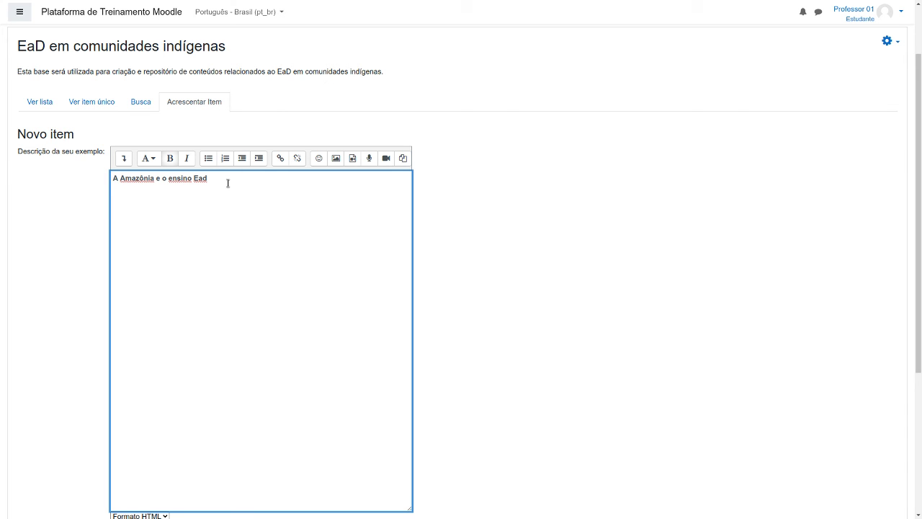
Step: Write "Qualquer texto ... Algum texto..." as sample body text below the description's title, leaving an empty line between them
key("Return")
key("Return")
type("Qualquer texto ... Algum texto")
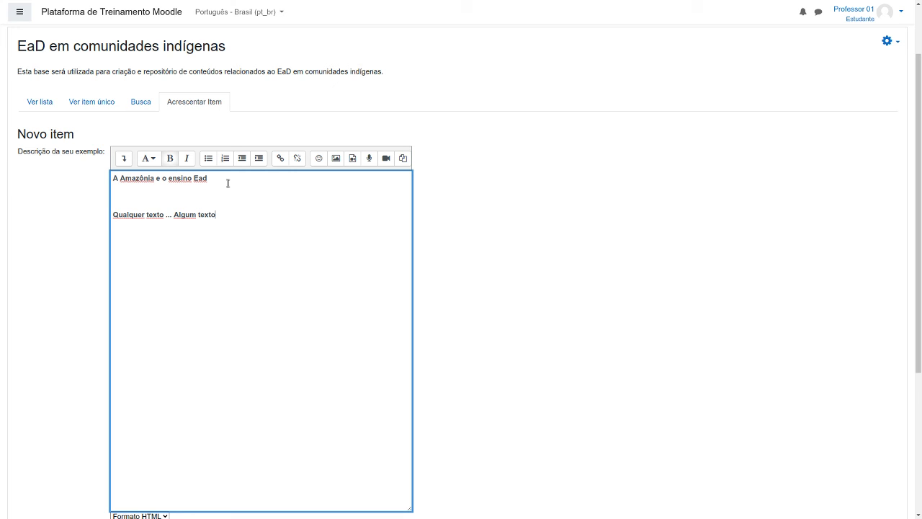
type("...")
Step: Copy the sample sentence and paste it repeatedly to form a first paragraph of about three lines
key("shift+Home")
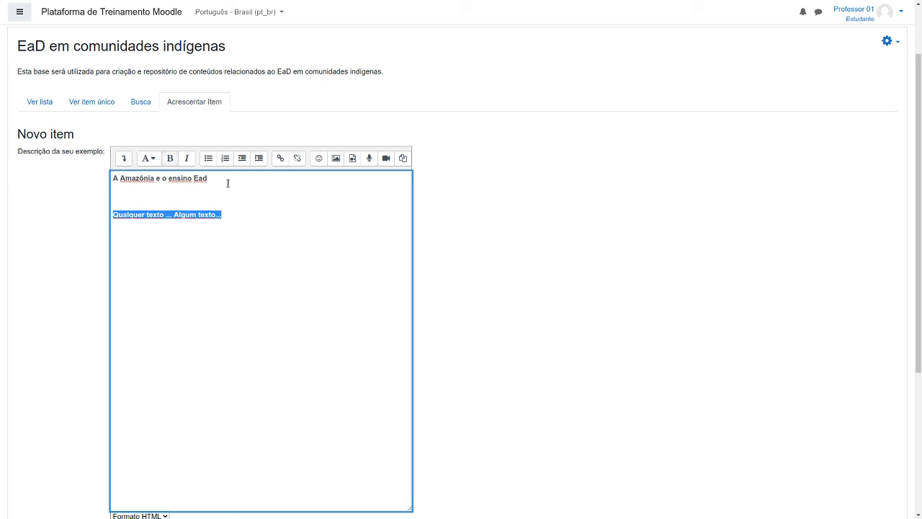
key("ctrl+c")
key("ctrl+v")
key("ctrl+v")
key("ctrl+v")
key("ctrl+v")
key("ctrl+v")
key("ctrl+v")
key("ctrl+v")
key("ctrl+v")
key("ctrl+v")
key("ctrl+v")
key("ctrl+v")
key("ctrl+v")
key("ctrl+v")
key("ctrl+v")
key("ctrl+v")
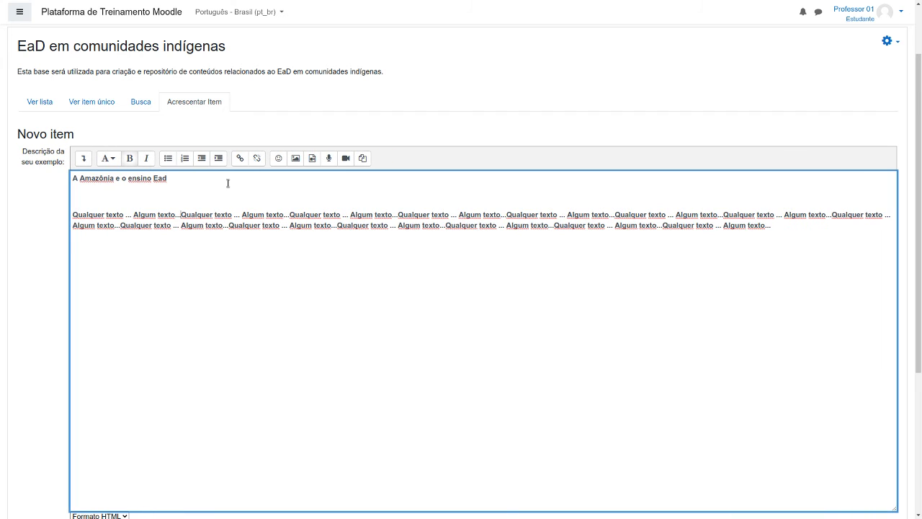
key("ctrl+v")
key("ctrl+v")
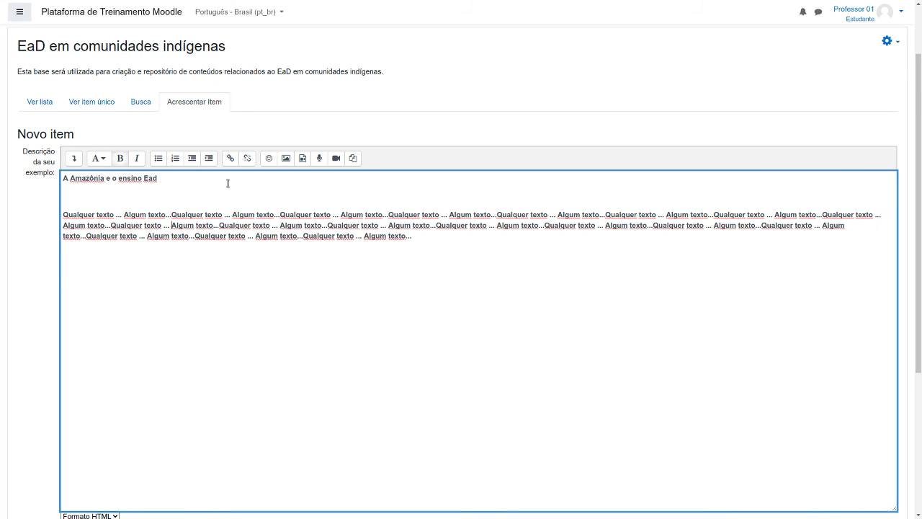
Step: Paste the sample sentence repeatedly below the first paragraph to form another three-line paragraph, separated by blank lines
key("Return")
key("ctrl+v")
key("ctrl+v")
key("ctrl+v")
key("ctrl+v")
key("ctrl+v")
key("ctrl+v")
key("ctrl+v")
key("ctrl+v")
key("ctrl+v")
key("ctrl+v")
key("ctrl+v")
key("ctrl+v")
key("ctrl+v")
key("ctrl+v")
key("ctrl+v")
key("ctrl+v")
key("ctrl+v")
key("ctrl+v")
key("ctrl+v")
key("ctrl+v")
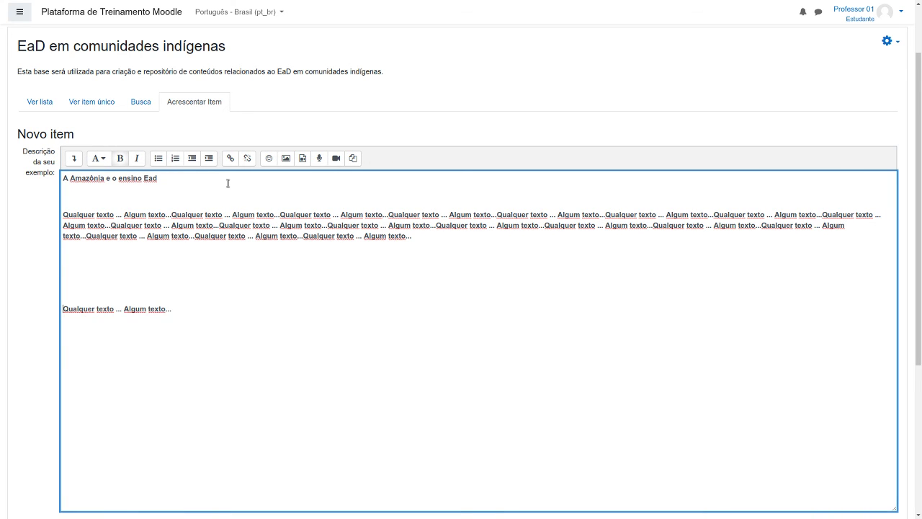
Step: Insert a further paragraph of repeated sample sentences in the empty space between the two existing paragraphs
key("Return")
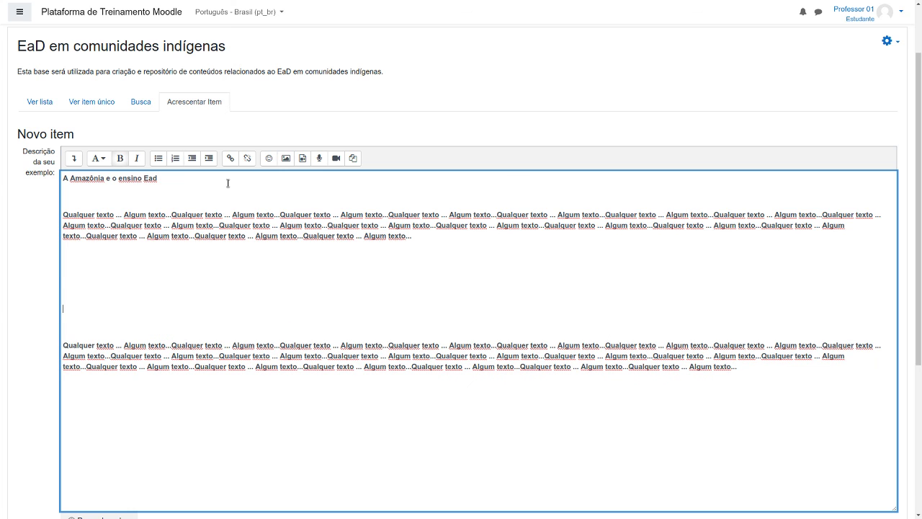
key("ctrl+v")
key("ctrl+v")
key("ctrl+v")
key("ctrl+v")
key("ctrl+v")
key("ctrl+v")
key("ctrl+v")
key("ctrl+v")
key("ctrl+v")
key("ctrl+v")
key("ctrl+v")
key("ctrl+v")
key("ctrl+v")
key("ctrl+v")
key("ctrl+v")
key("ctrl+v")
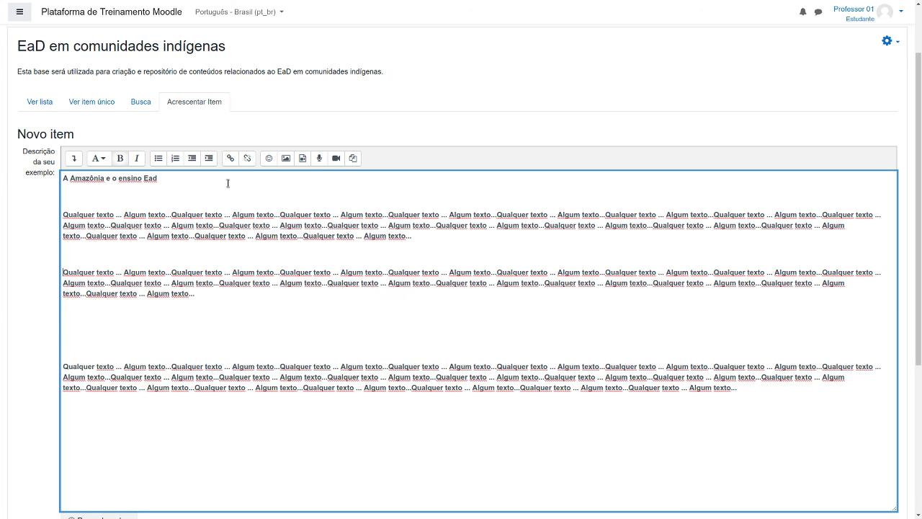
Step: Add a one-line paragraph of five sample sentences in the gap above the last paragraph of the description
key("Down")
key("Down")
key("ctrl+v")
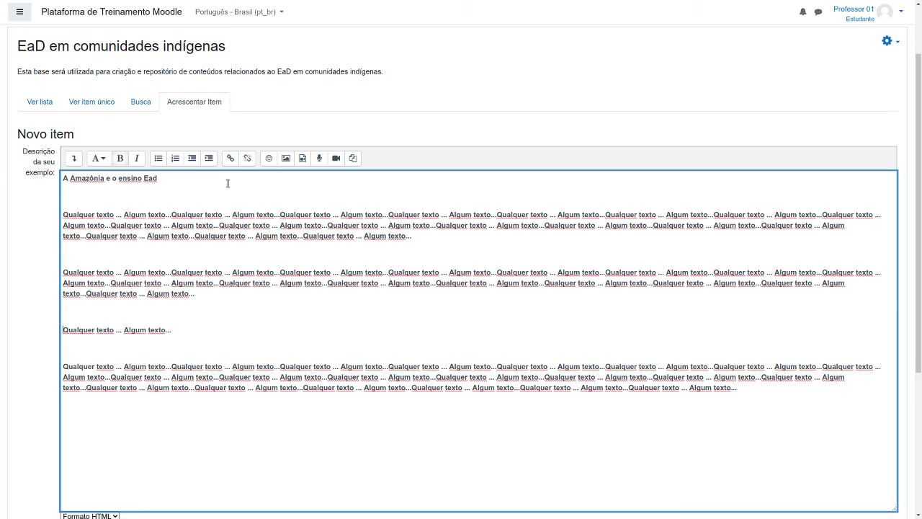
key("ctrl+v")
key("ctrl+v")
key("ctrl+v")
key("ctrl+v")
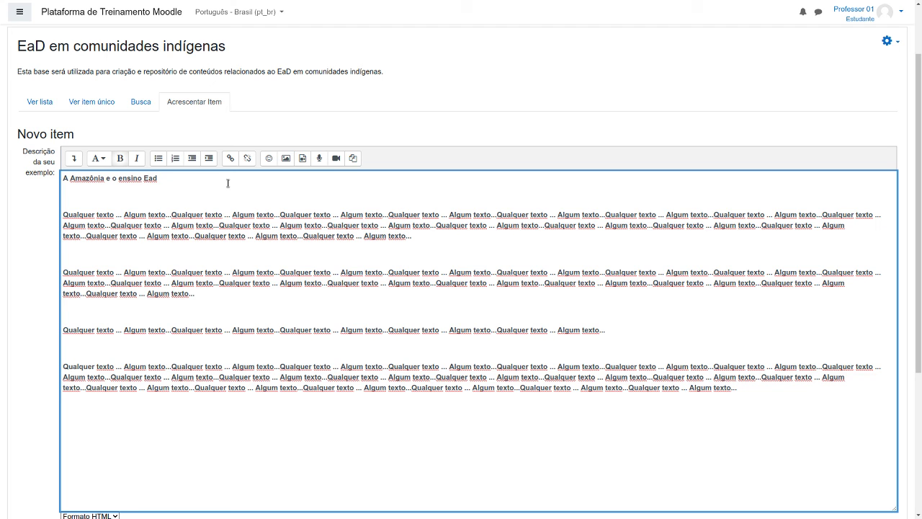
key("Up")
key("Up")
scroll(255, 221, "down", 1)
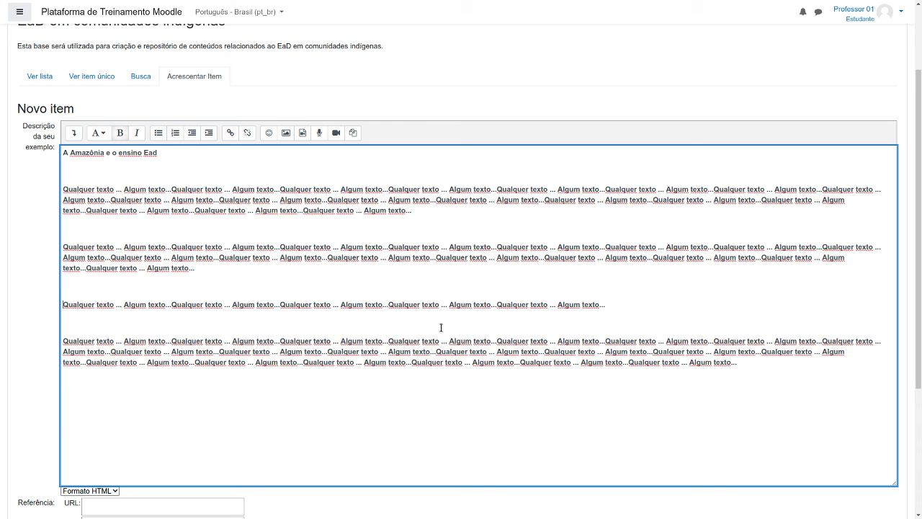
scroll(350, 302, "down", 3)
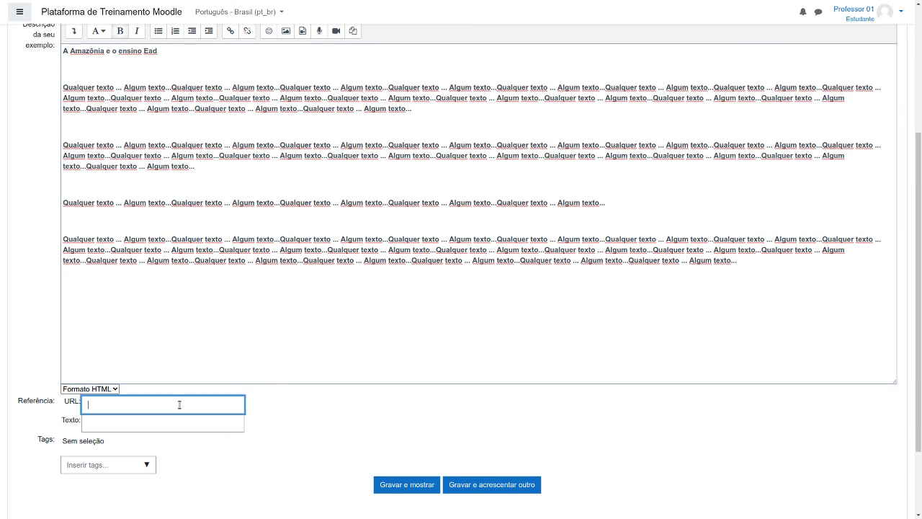
left_click(179, 405)
type("www.google.com")
key("Tab")
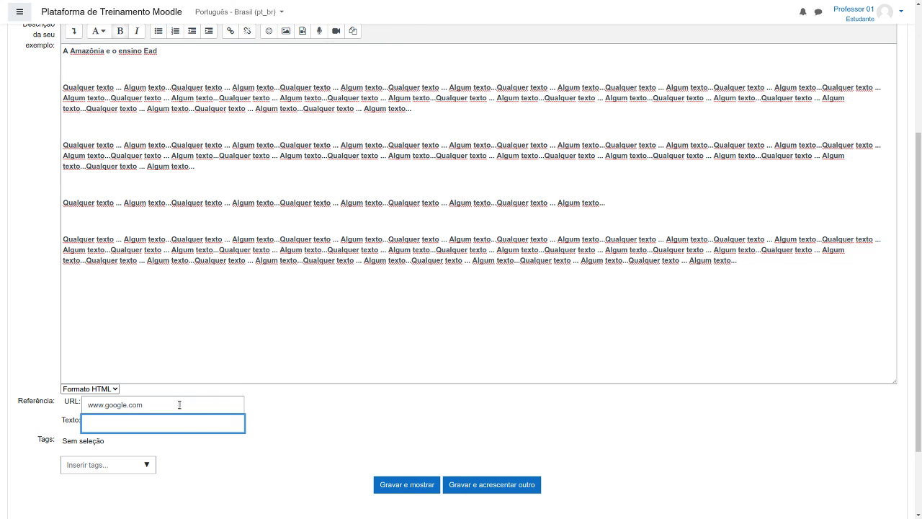
type("Google")
key("Tab")
Step: Add the tags "indigenas" and "ead" to the item, and save it with the option to display it
scroll(179, 404, "down", 1)
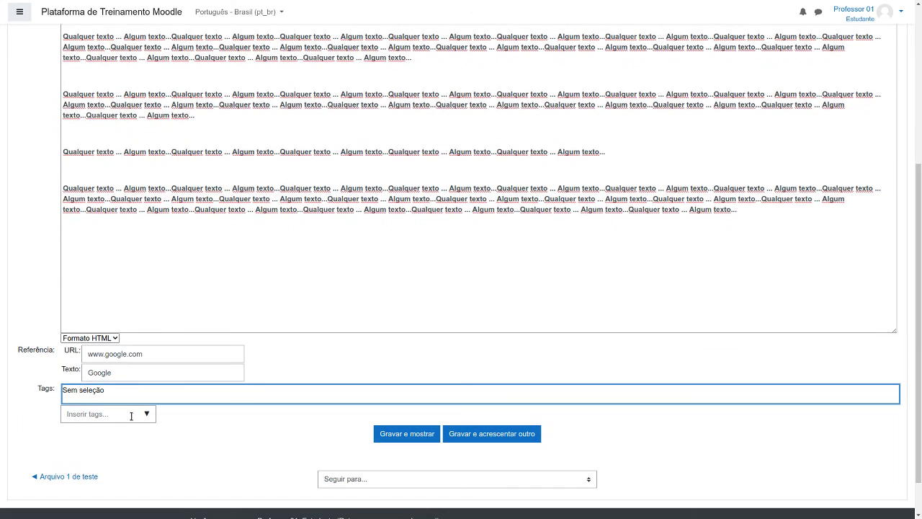
left_click(124, 416)
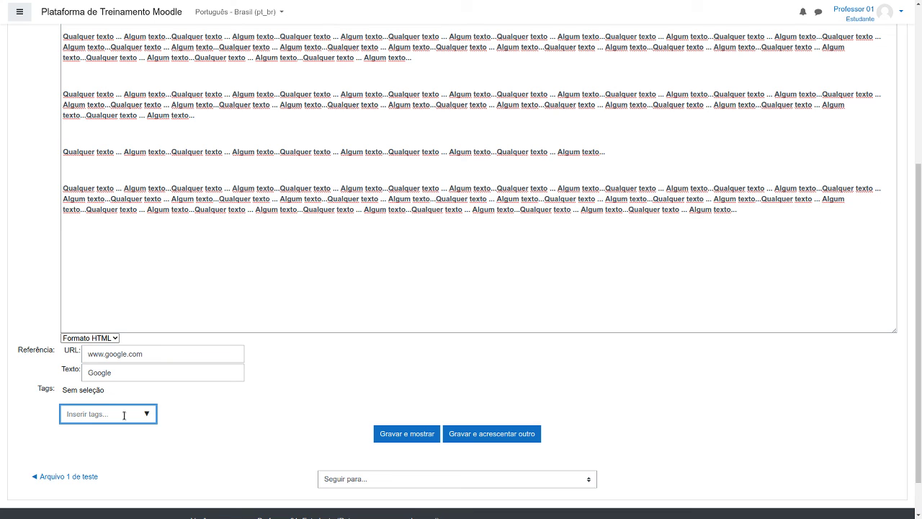
type("indigenas")
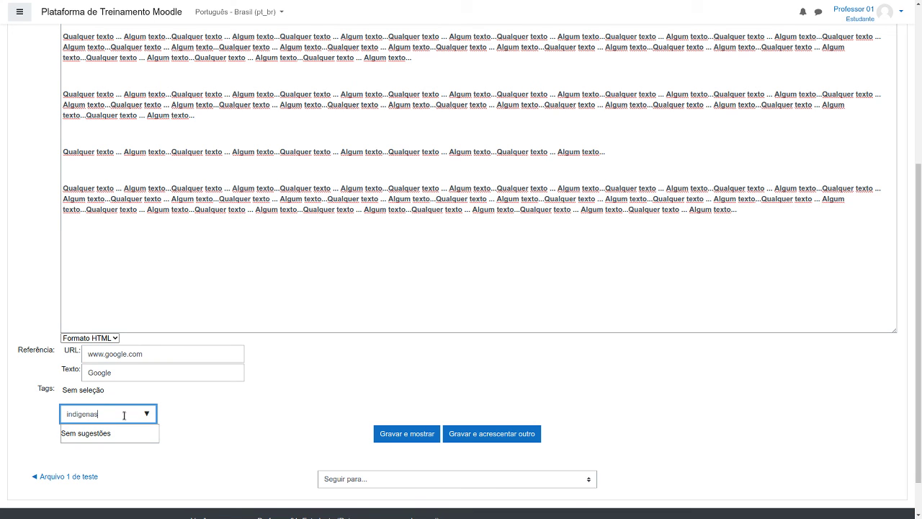
key("Return")
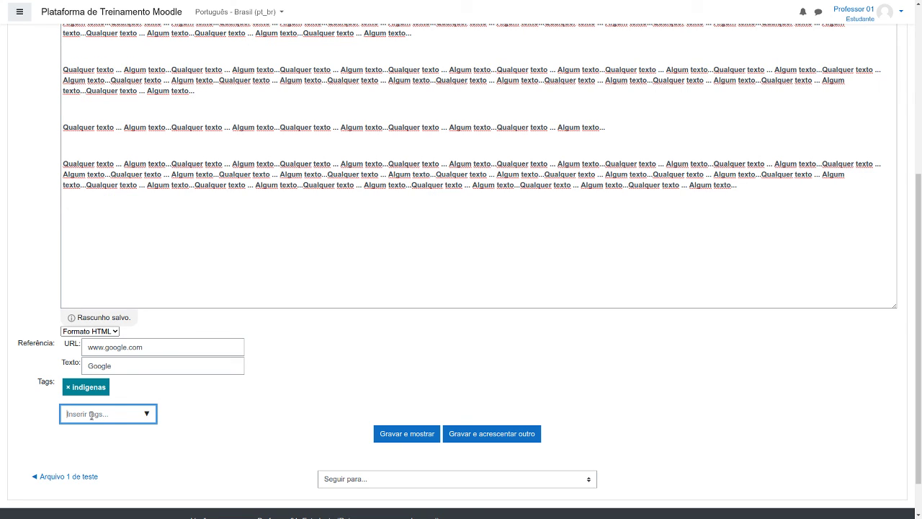
type("ead")
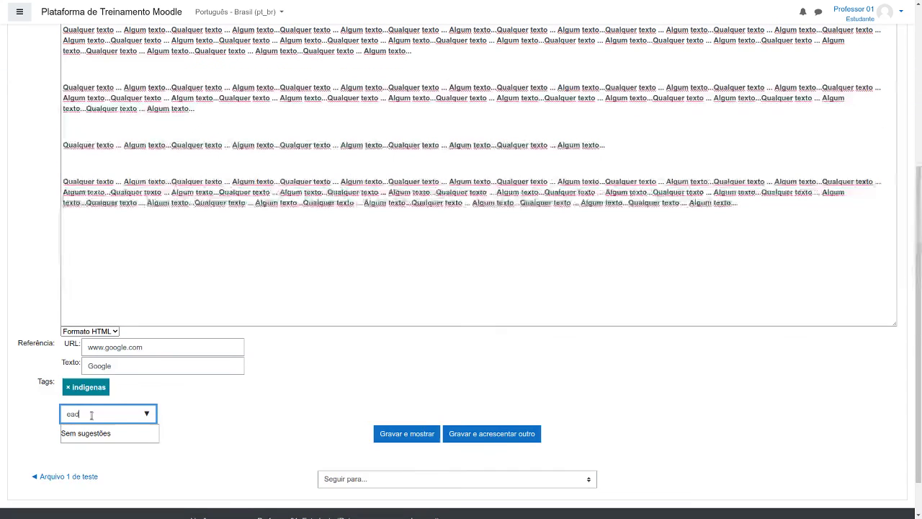
key("Return")
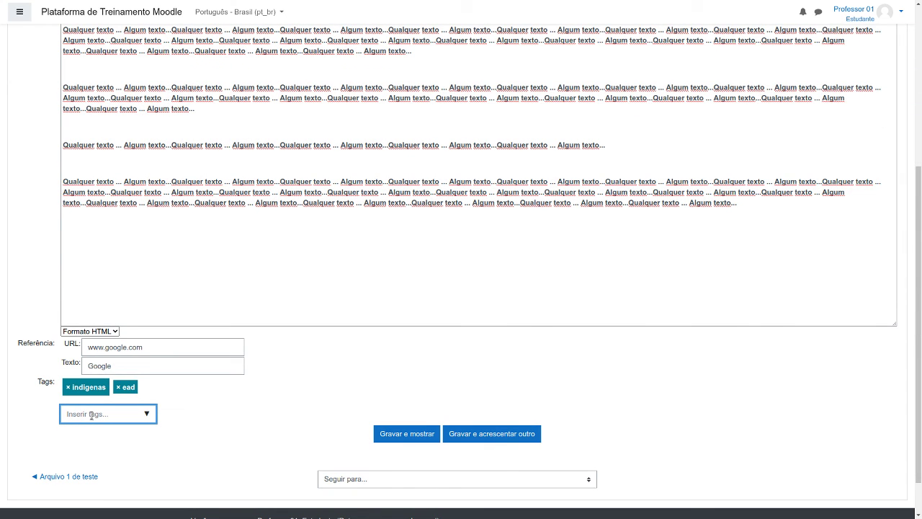
left_click(414, 436)
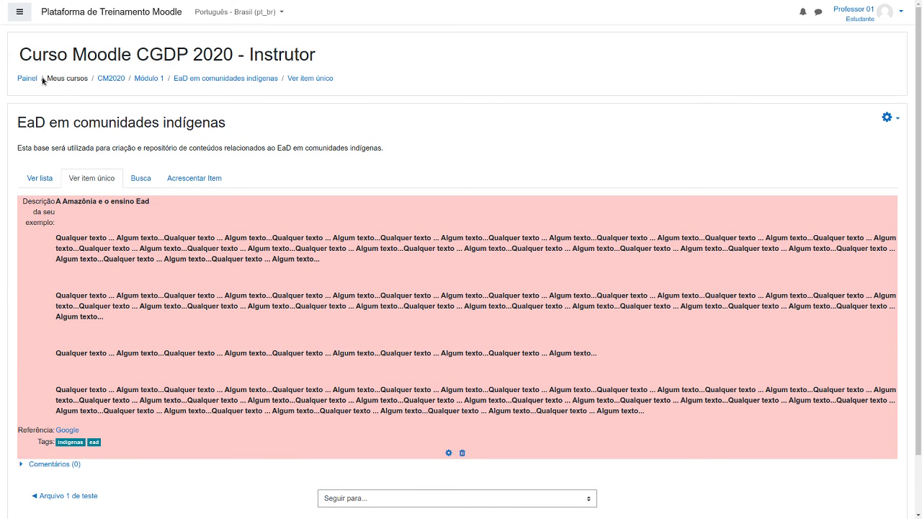
Step: Return to the CM2020 course page and reopen the EaD em comunidades indígenas database to review the item in its list
left_click(118, 79)
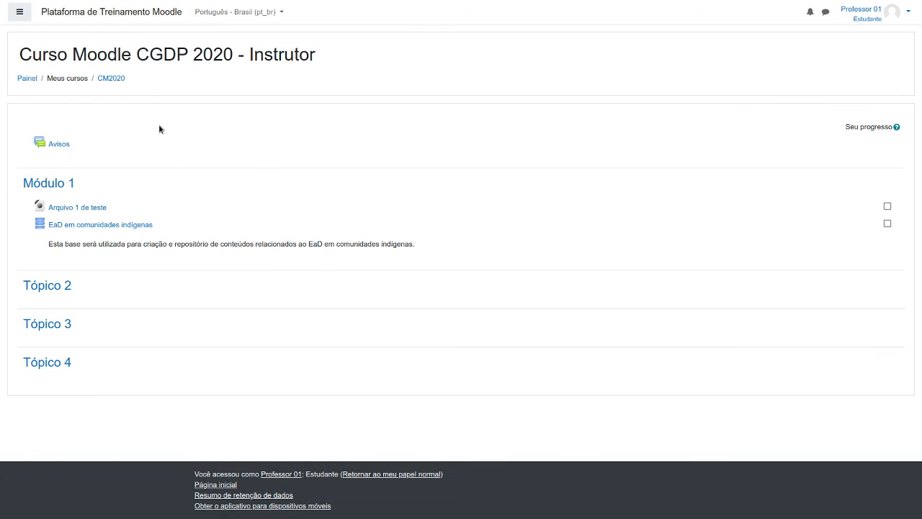
left_click(131, 224)
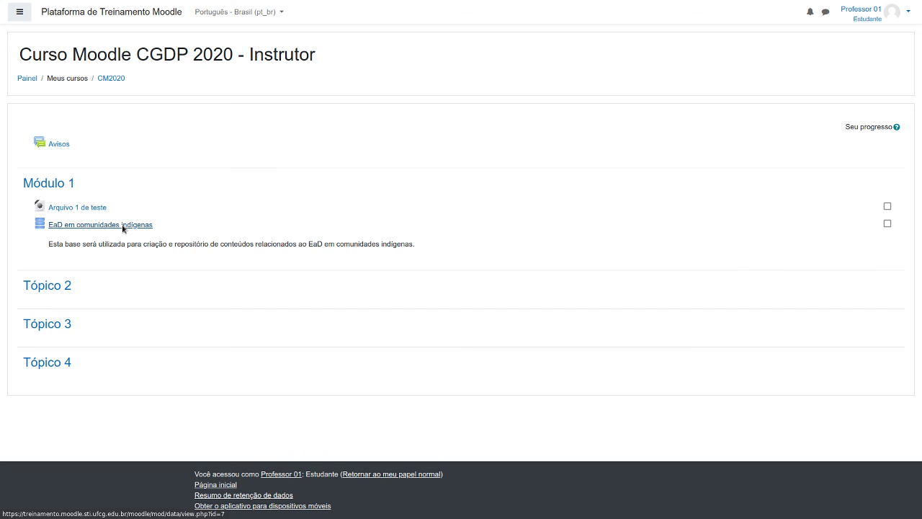
scroll(126, 236, "down", 3)
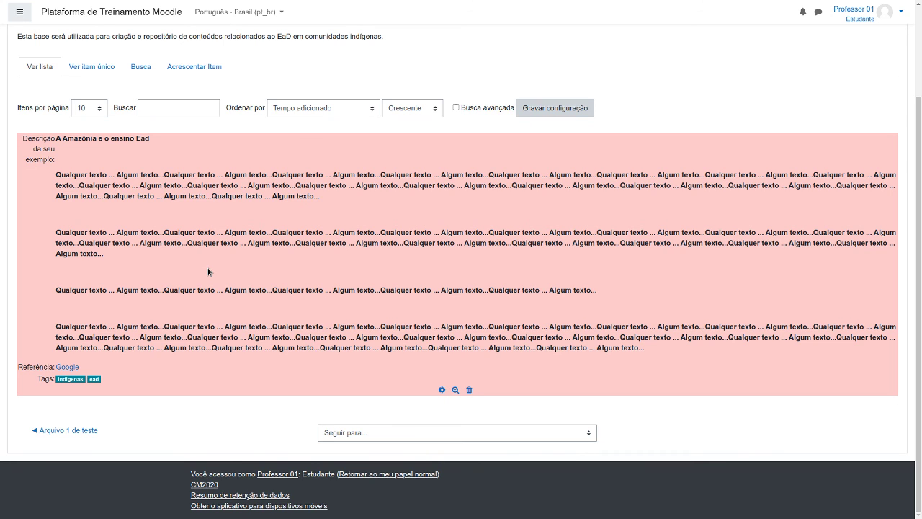
scroll(208, 272, "up", 3)
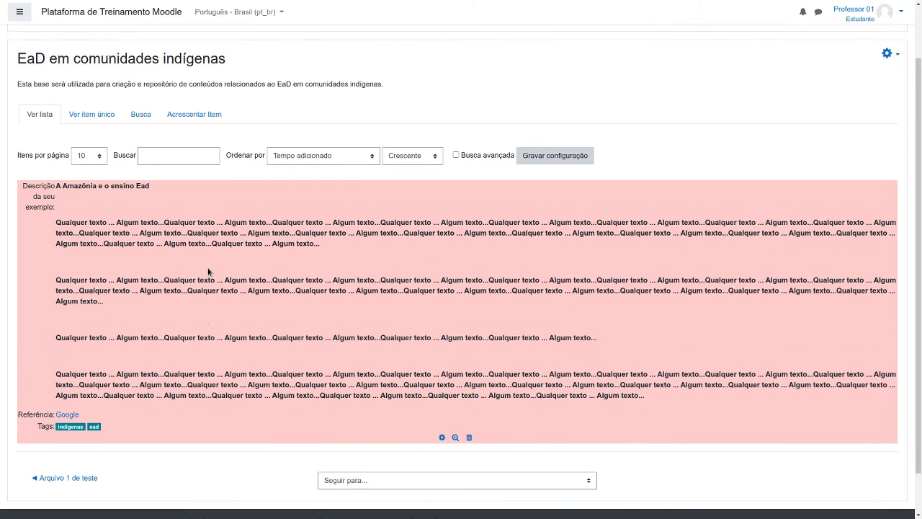